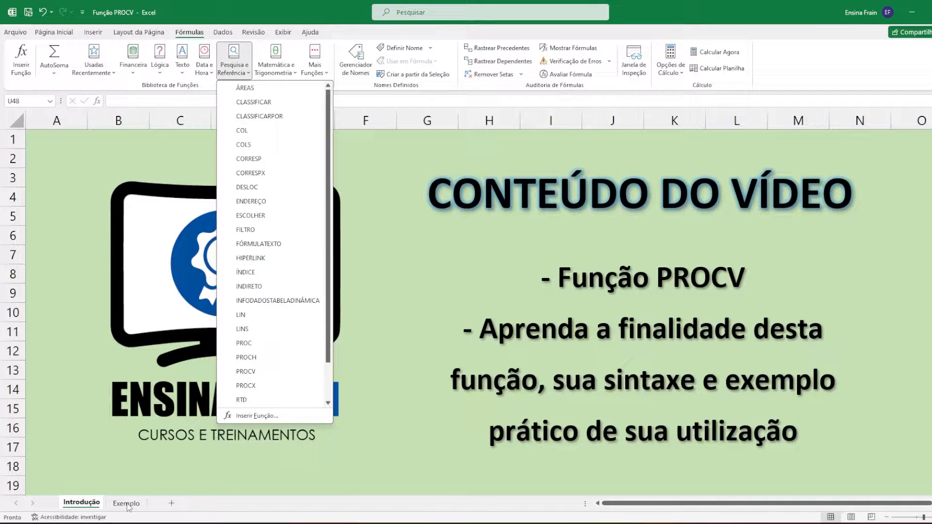
# Switch to the Exemplo worksheet.
pyautogui.click(127, 505)
pyautogui.click(128, 504)
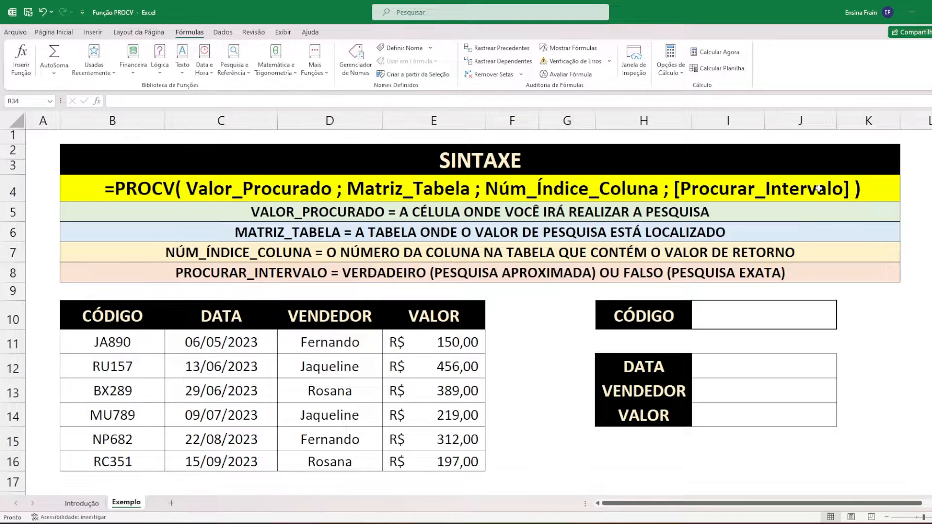
# Examine the PROCV argument descriptions in rows 5 to 8 against the CÓDIGO input cell and the data table B11:E16.
pyautogui.click(453, 214)
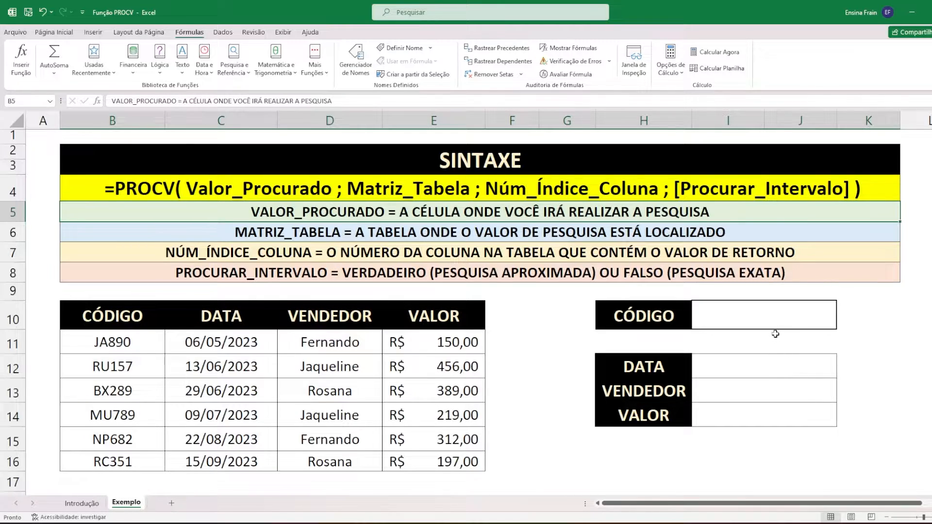
pyautogui.click(758, 312)
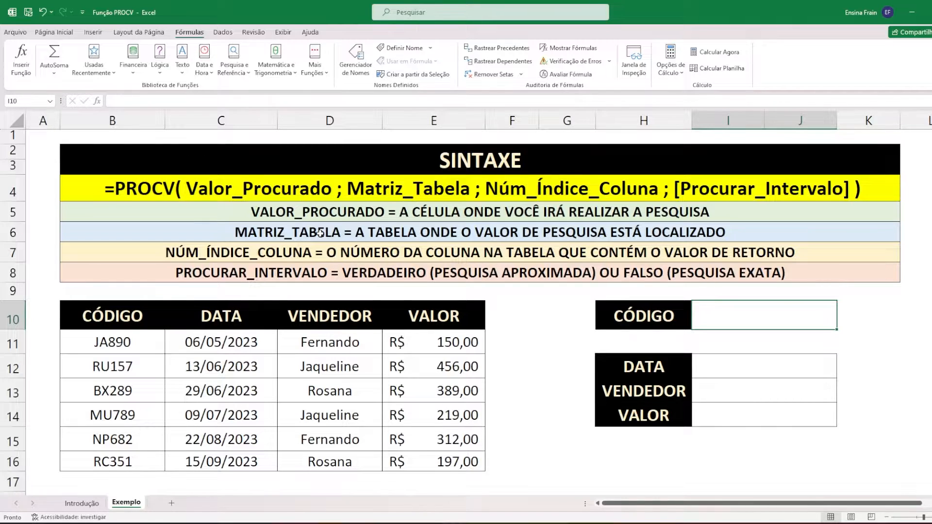
pyautogui.click(388, 233)
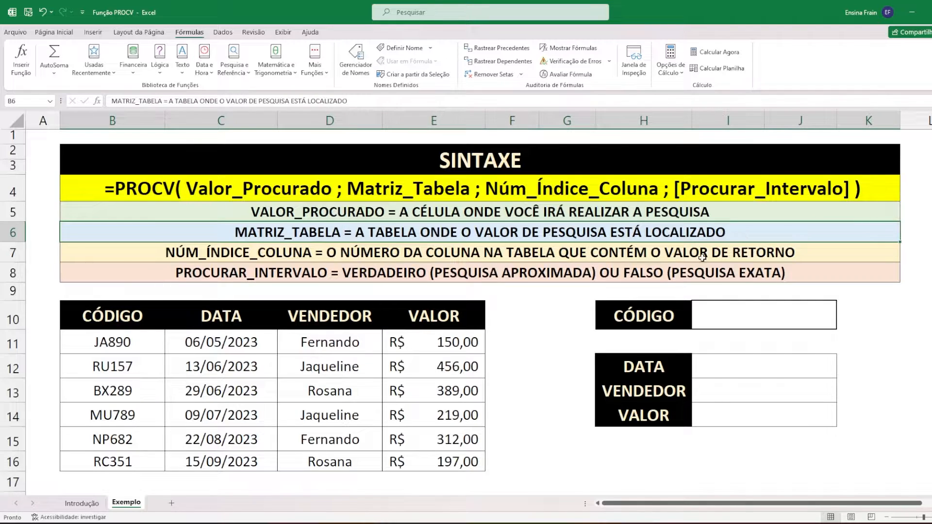
pyautogui.moveTo(109, 341); pyautogui.dragTo(419, 467)
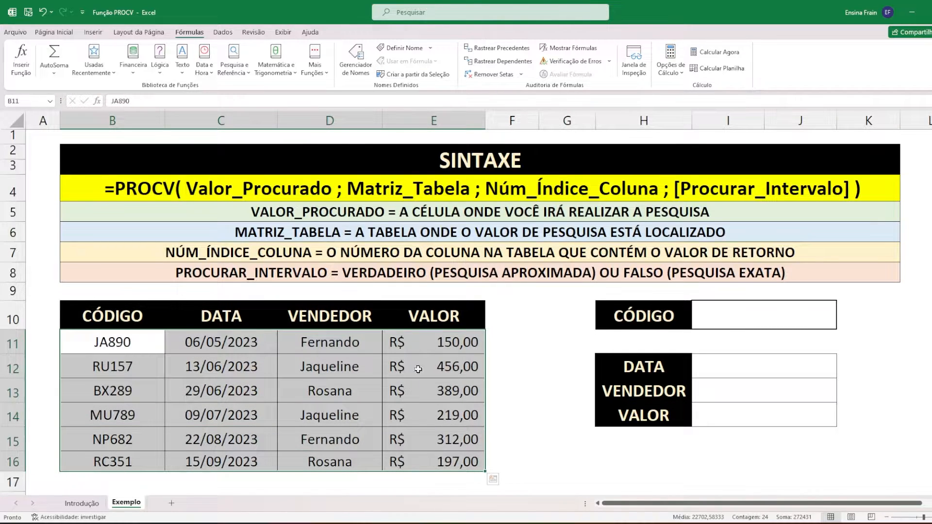
pyautogui.click(174, 254)
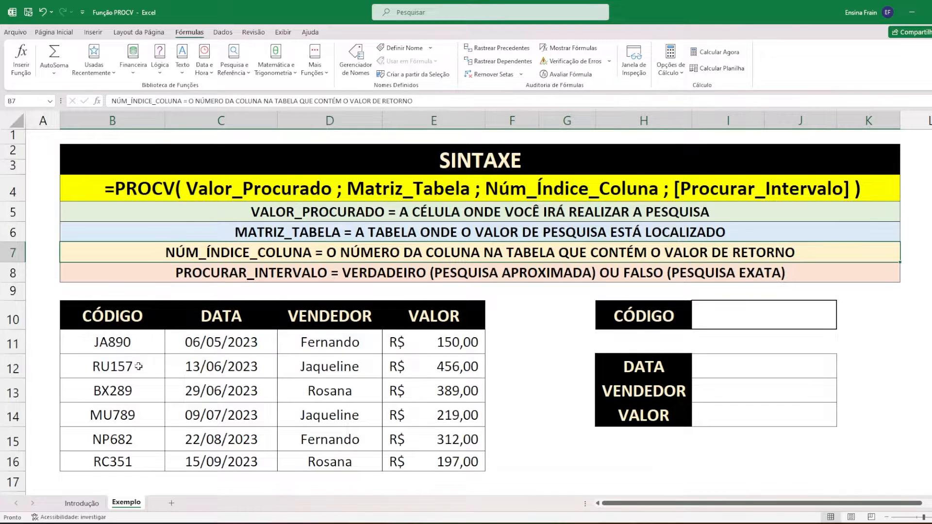
pyautogui.moveTo(107, 349); pyautogui.dragTo(449, 461)
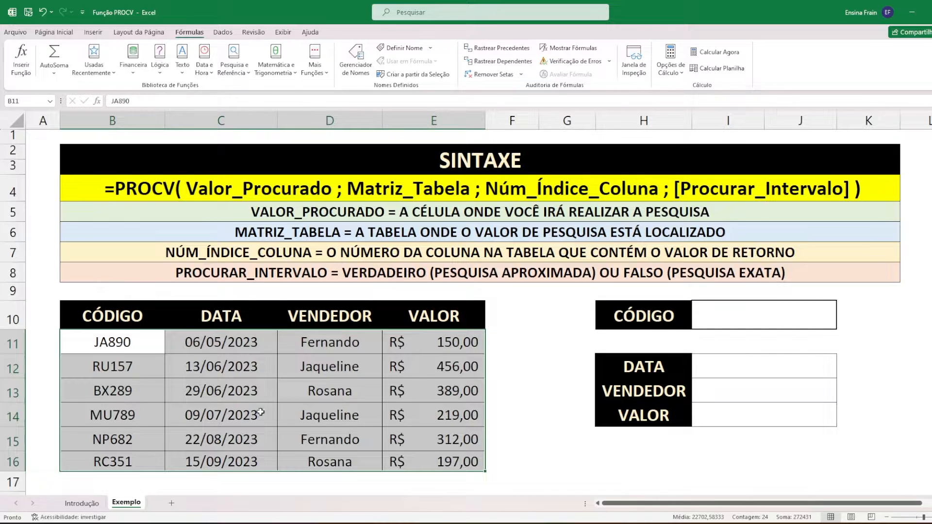
pyautogui.click(16, 122)
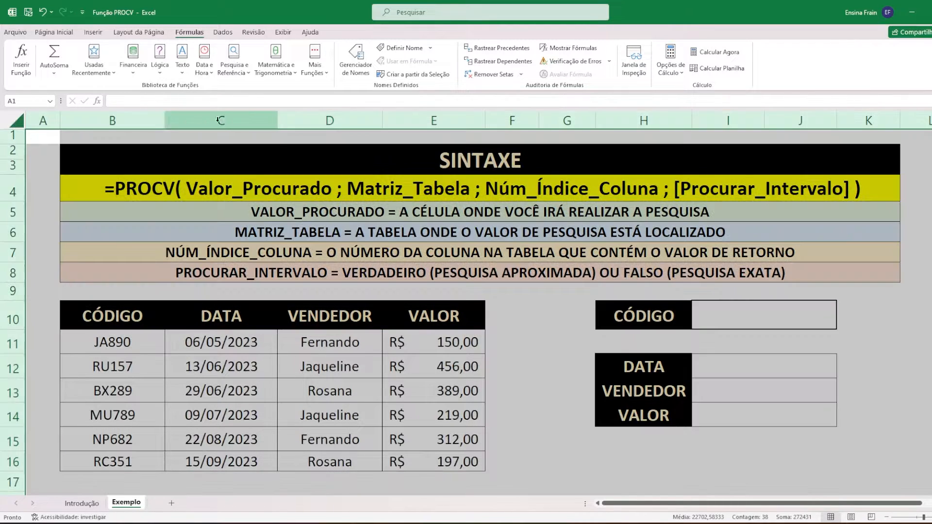
pyautogui.moveTo(109, 343); pyautogui.dragTo(403, 461)
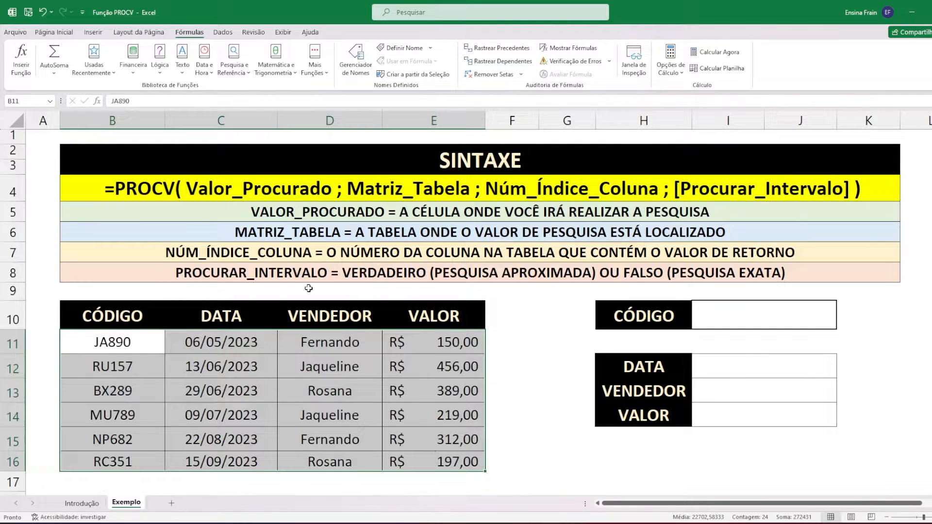
pyautogui.click(185, 273)
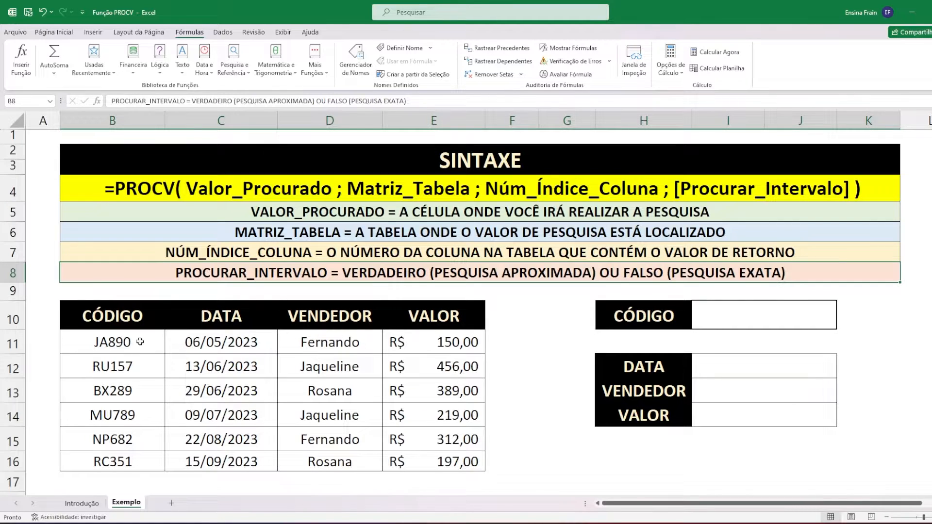
# Enter the code JA891 in the CÓDIGO lookup cell I10.
pyautogui.click(777, 320)
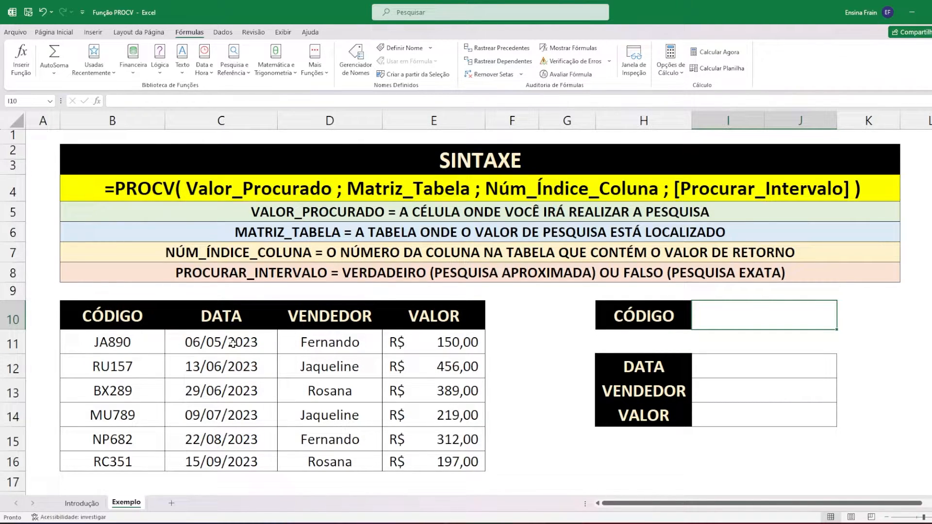
pyautogui.write('JA')
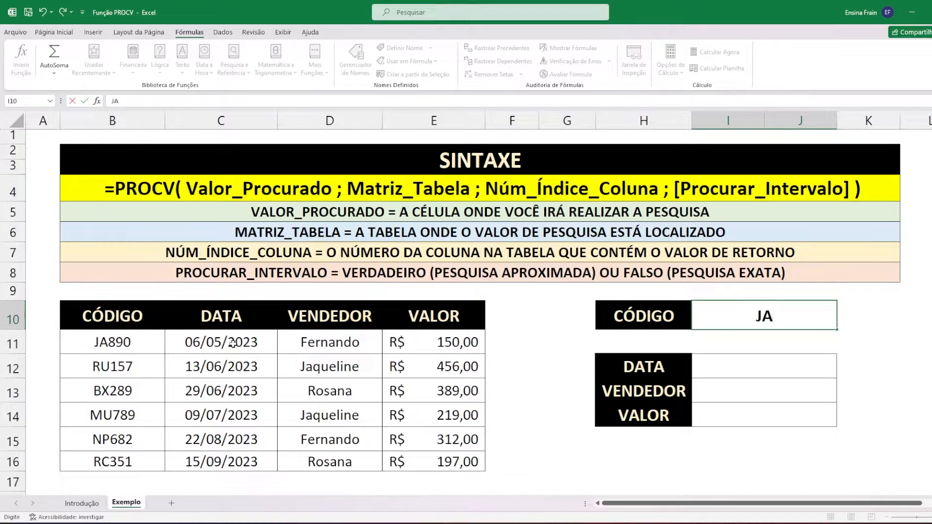
pyautogui.write('891')
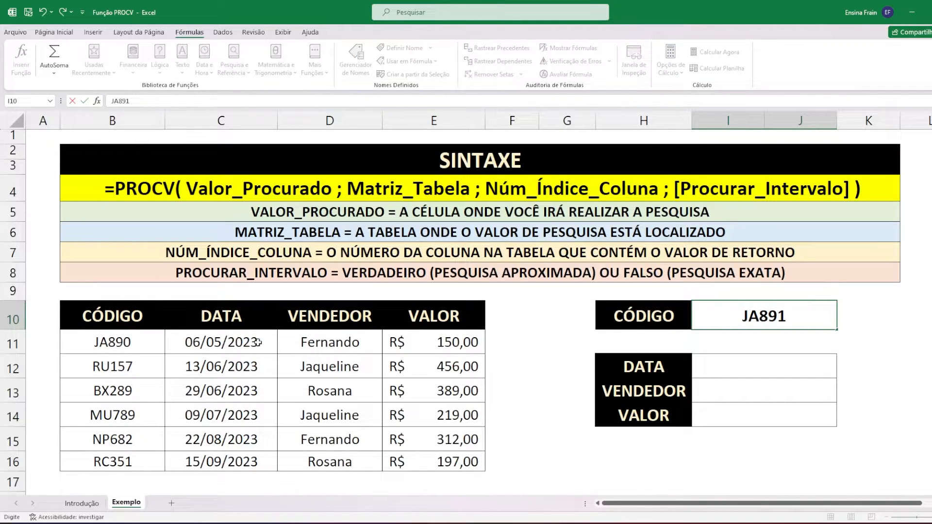
pyautogui.moveTo(769, 366); pyautogui.dragTo(773, 411)
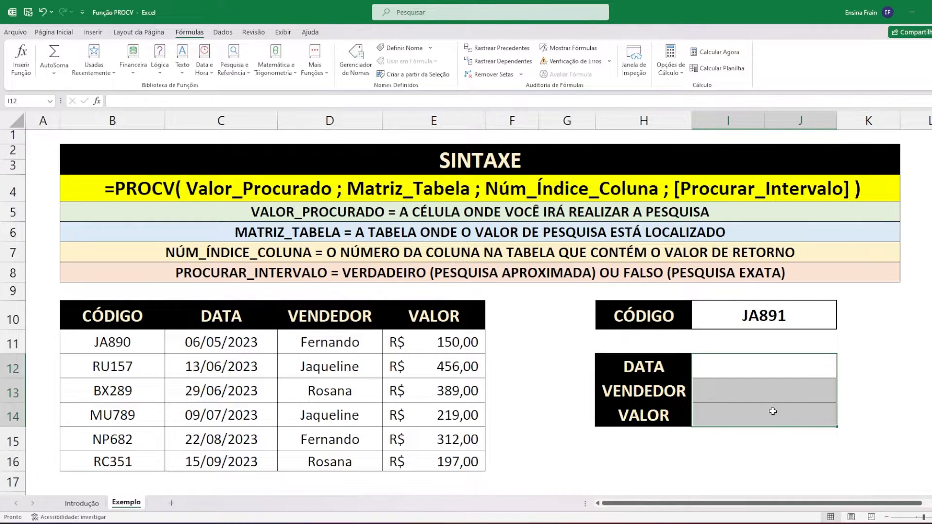
pyautogui.moveTo(113, 335); pyautogui.dragTo(429, 466)
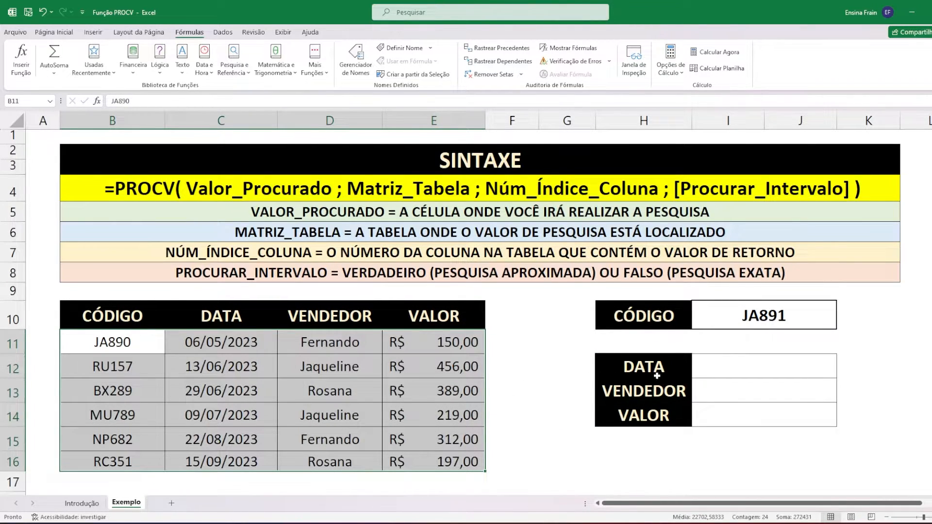
pyautogui.click(777, 373)
pyautogui.click(768, 391)
pyautogui.click(770, 419)
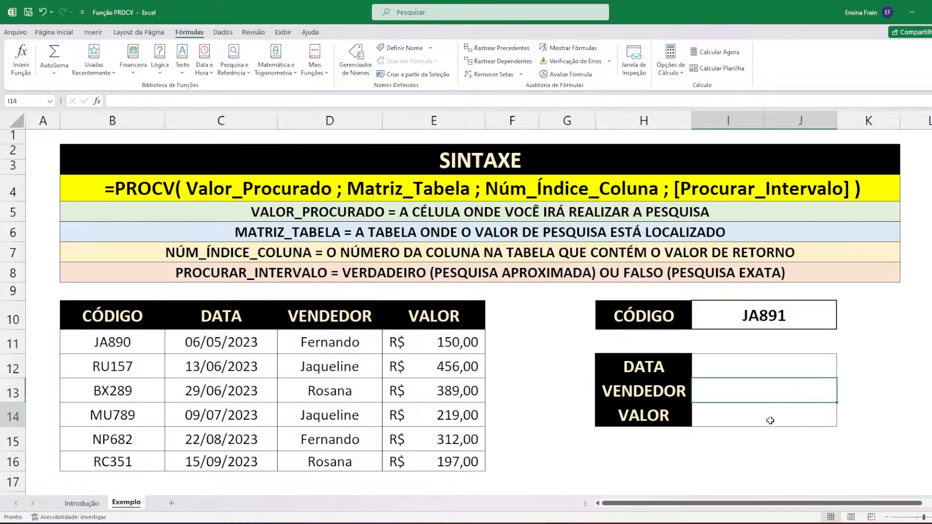
# Enter =PROCV(I10;B11:E16;2;FALSO) in the DATA cell I12 to look up the code's date with an exact match.
pyautogui.click(768, 366)
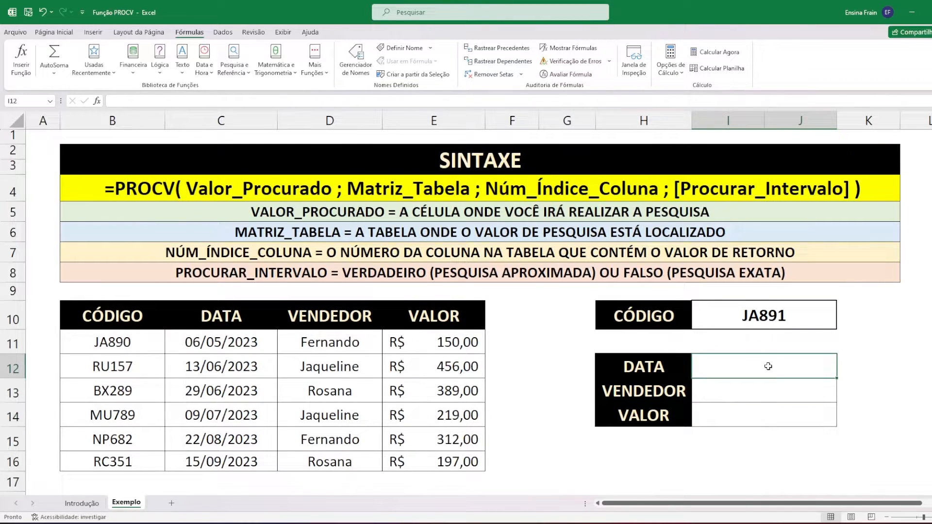
pyautogui.write('=')
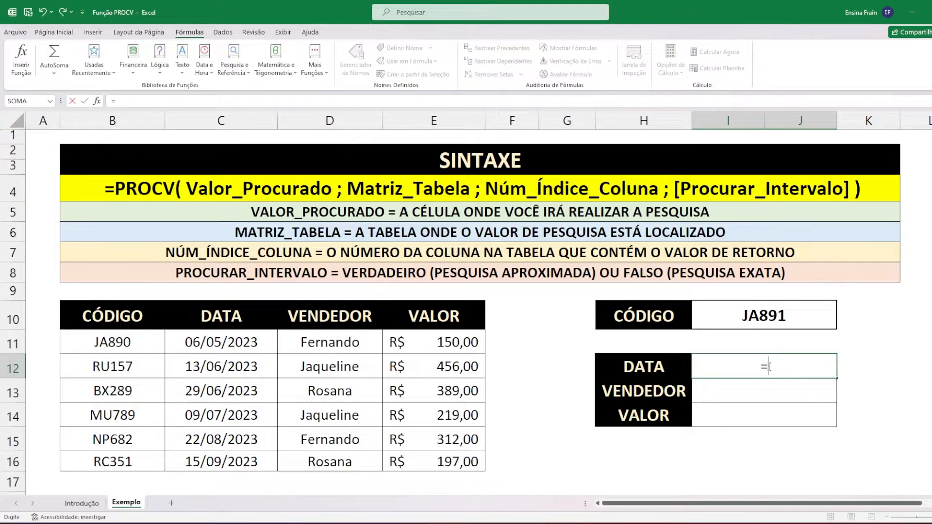
pyautogui.write('PROCV')
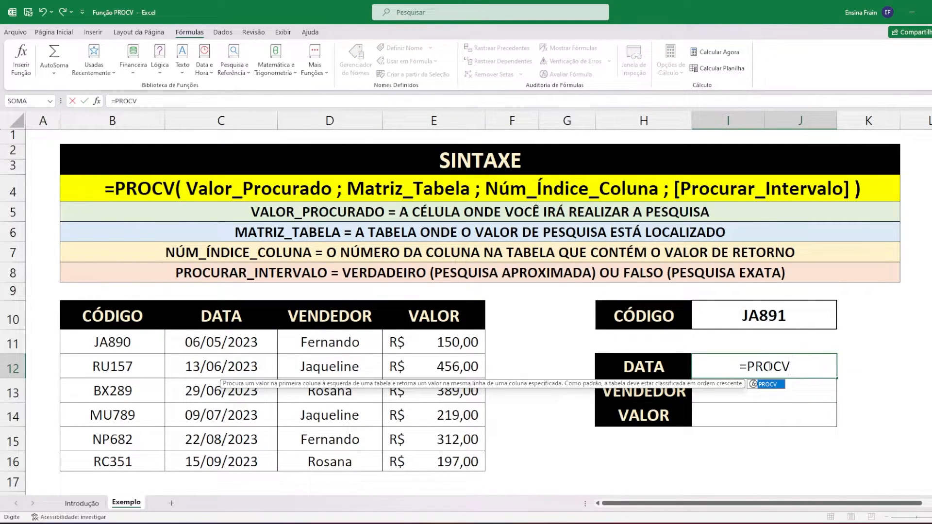
pyautogui.write('(')
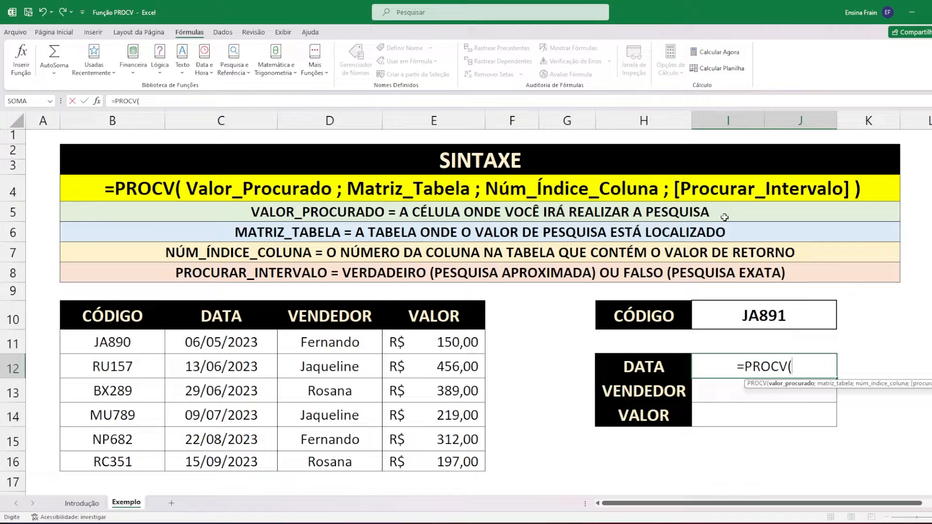
pyautogui.click(757, 316)
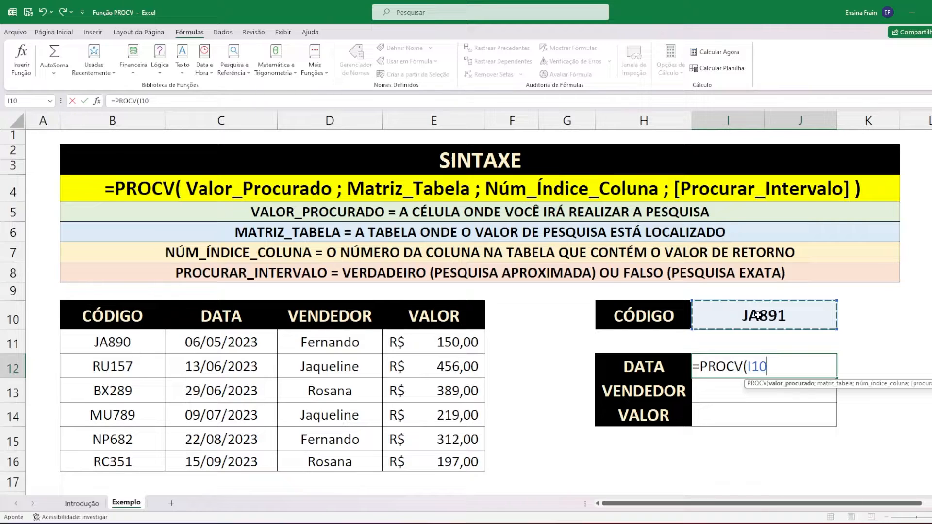
pyautogui.write(';')
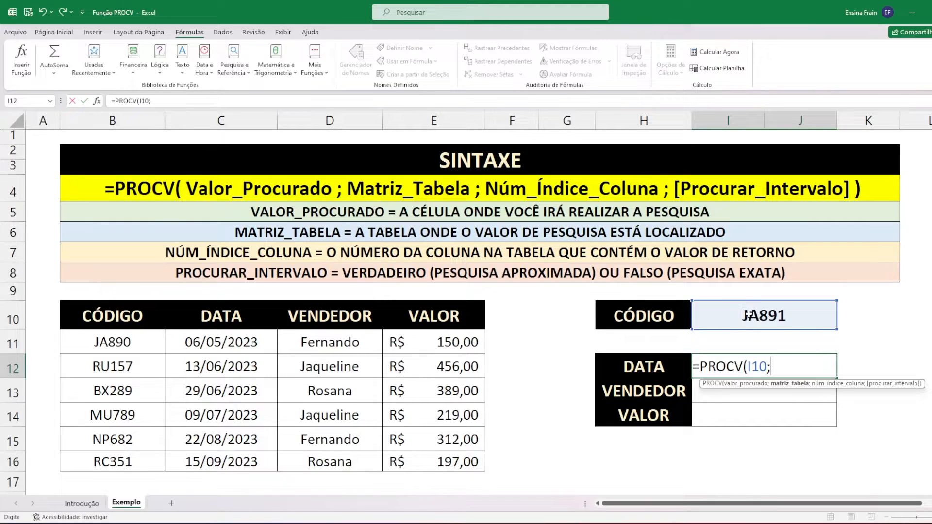
pyautogui.click(108, 340)
pyautogui.moveTo(107, 340); pyautogui.dragTo(420, 468)
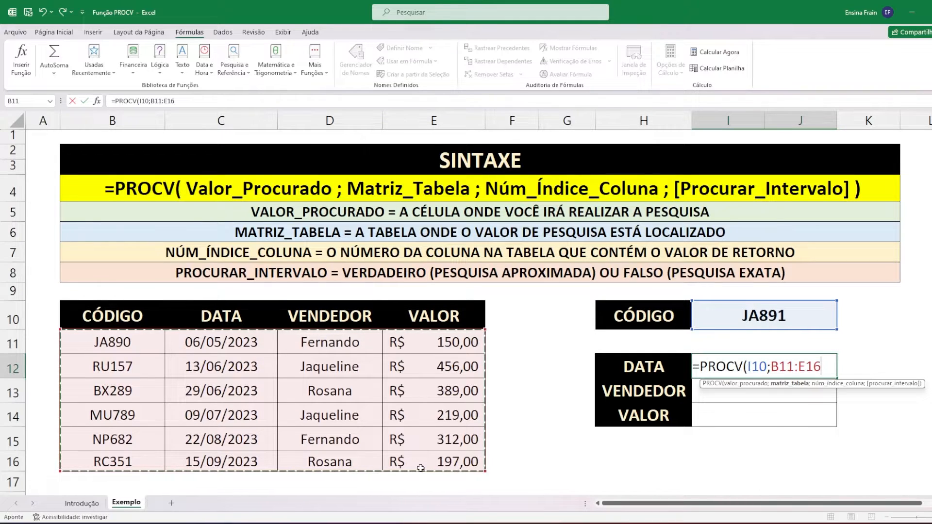
pyautogui.write(';2')
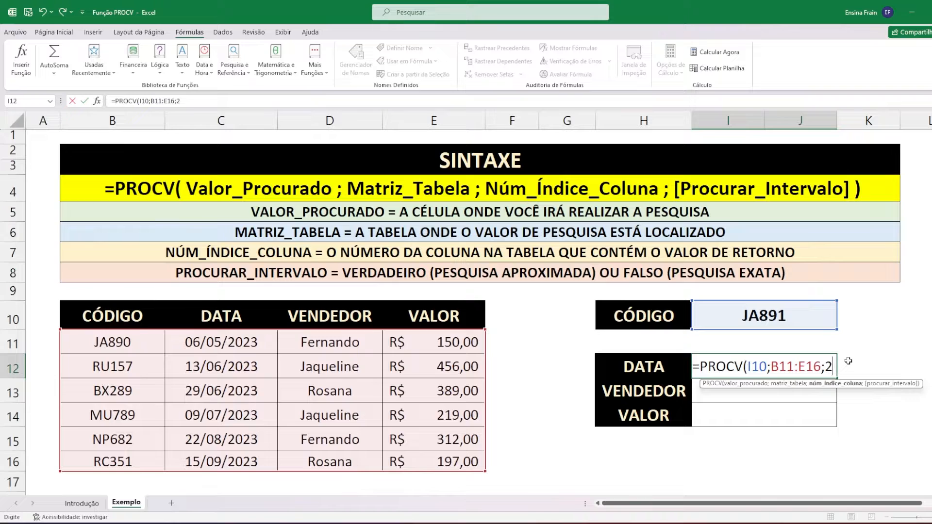
pyautogui.write(';')
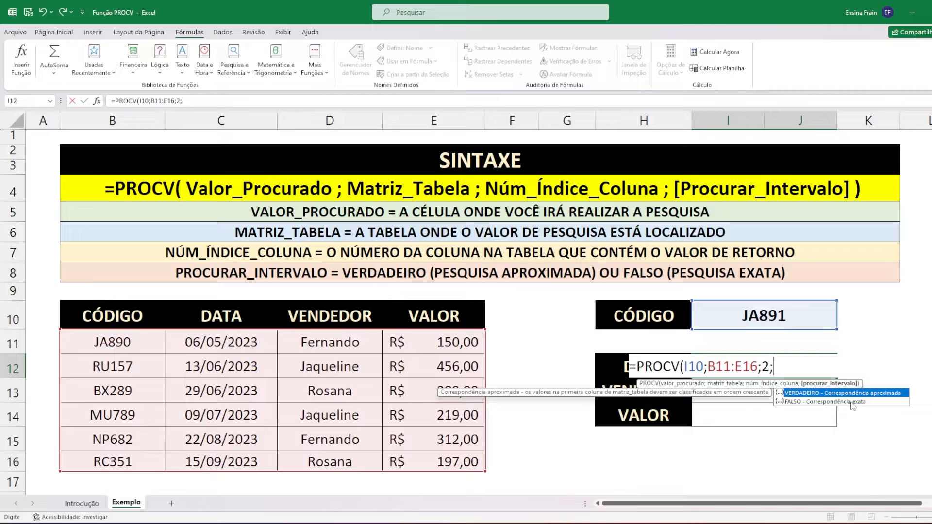
pyautogui.doubleClick(793, 402)
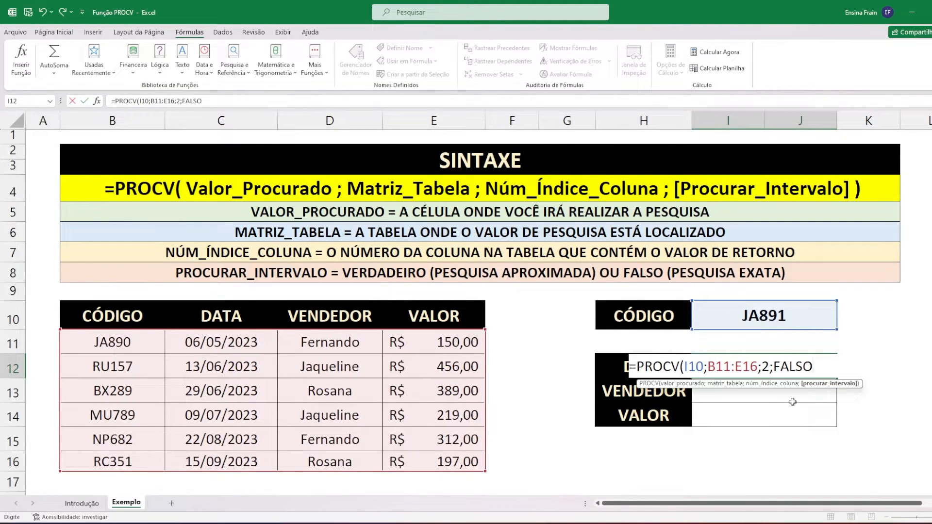
pyautogui.write(')')
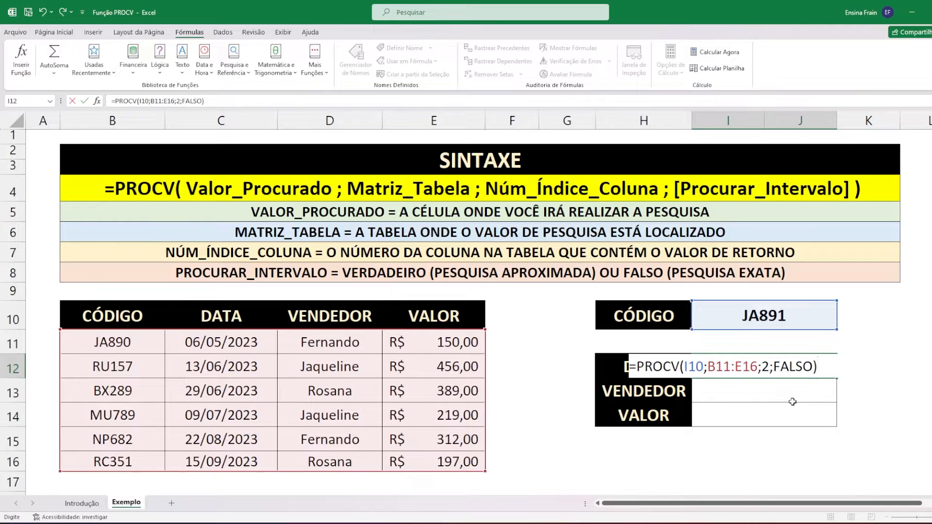
pyautogui.press('Return')
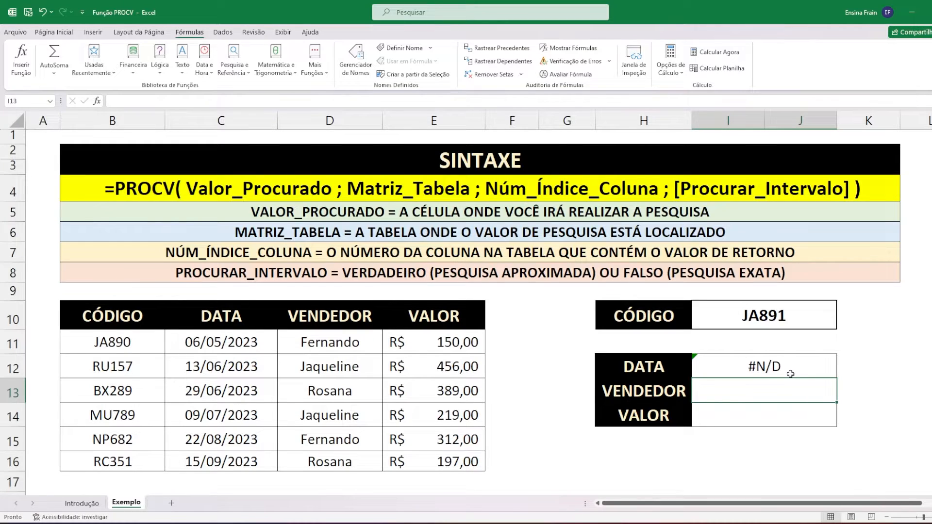
# Replace the lookup code in the CÓDIGO cell I10 with BX289.
pyautogui.click(742, 311)
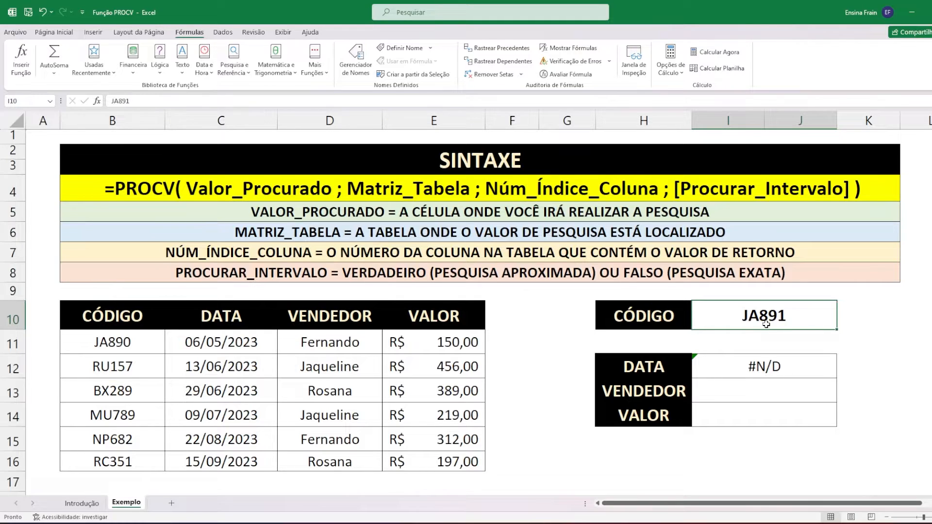
pyautogui.write('BX289')
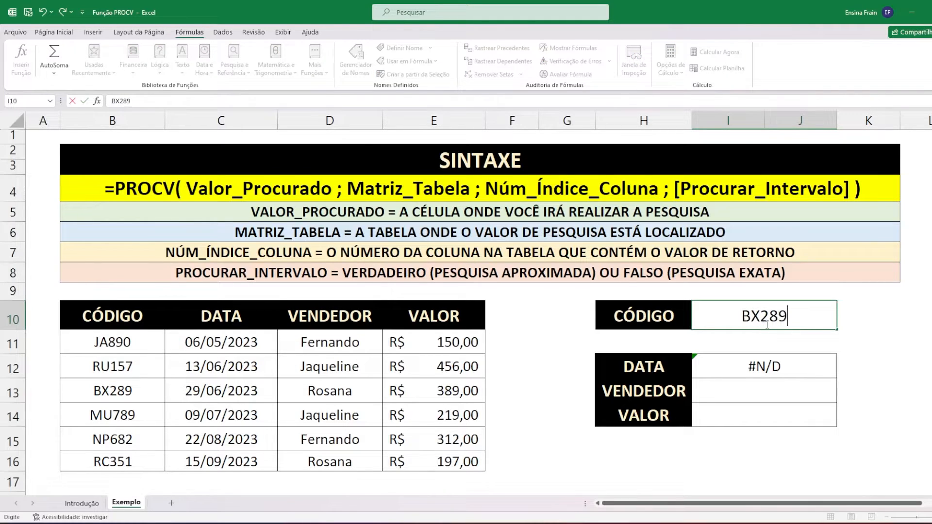
pyautogui.press('Return')
# Format the DATA result in I12 as Data Abreviada and compare it with the table date in C13.
pyautogui.click(758, 375)
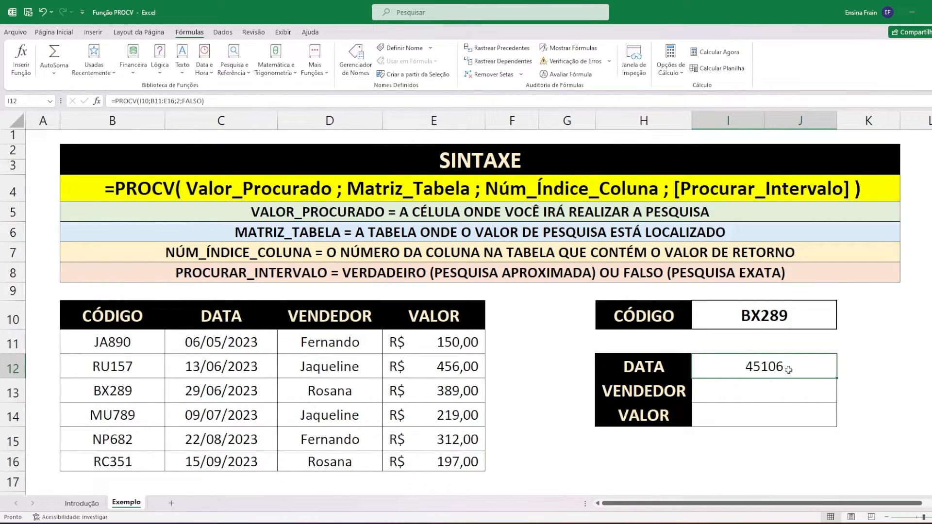
pyautogui.click(228, 392)
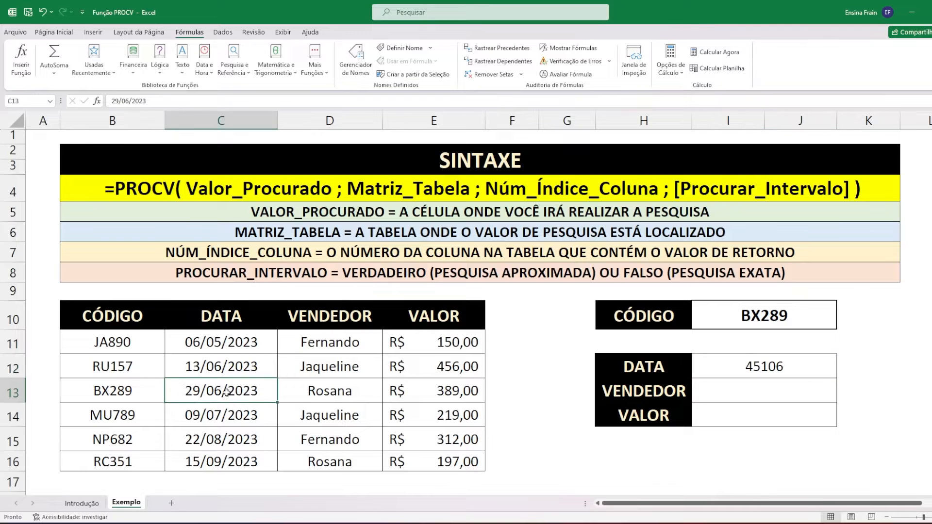
pyautogui.click(779, 368)
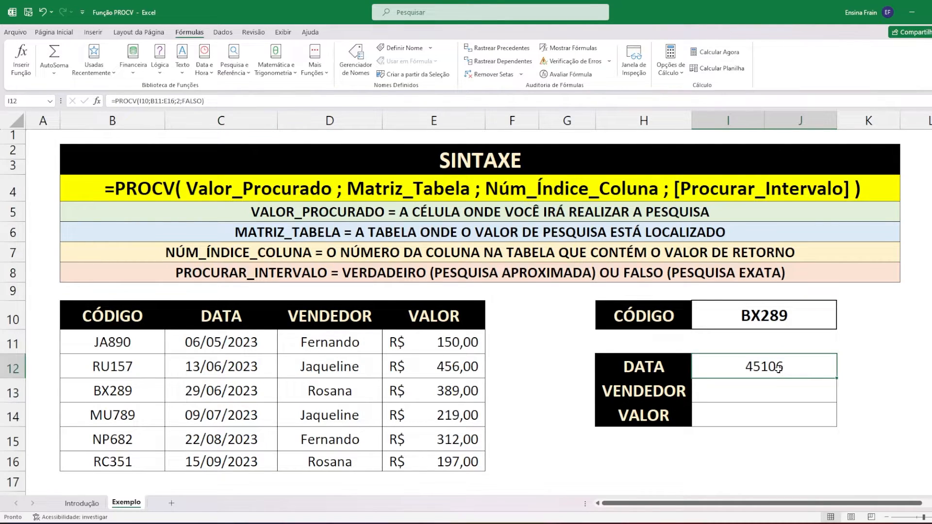
pyautogui.click(62, 32)
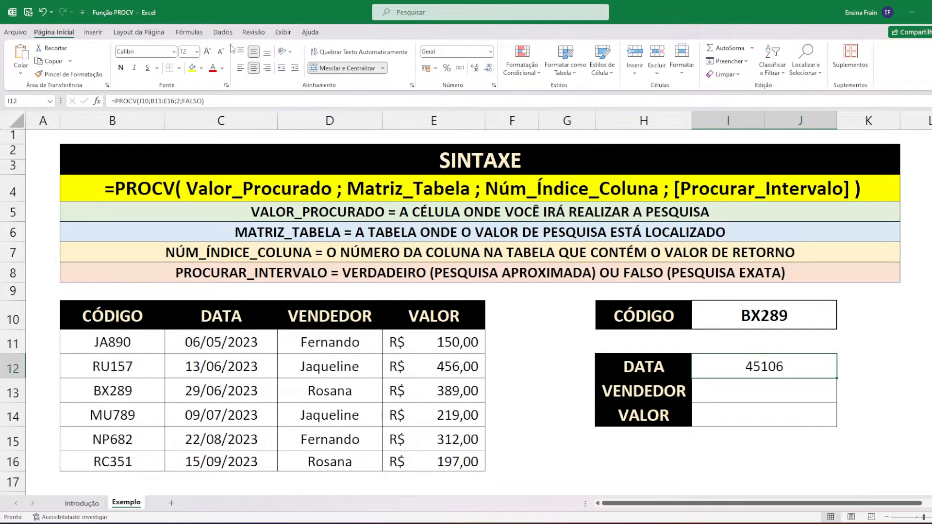
pyautogui.click(490, 52)
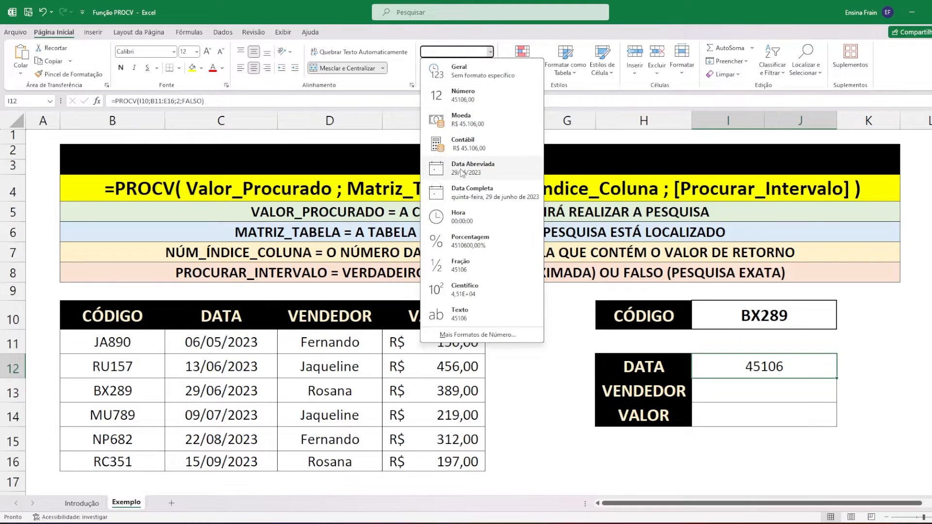
pyautogui.click(489, 170)
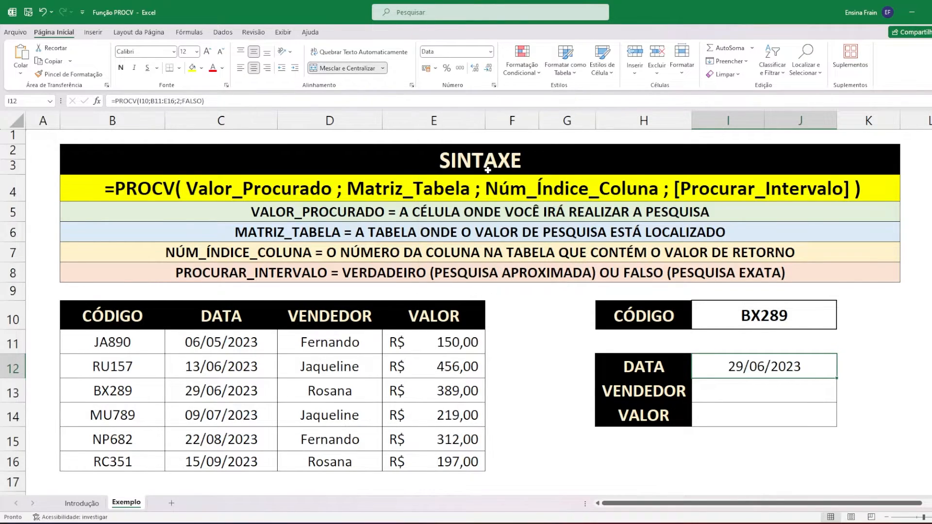
pyautogui.click(226, 386)
pyautogui.click(743, 363)
pyautogui.click(229, 389)
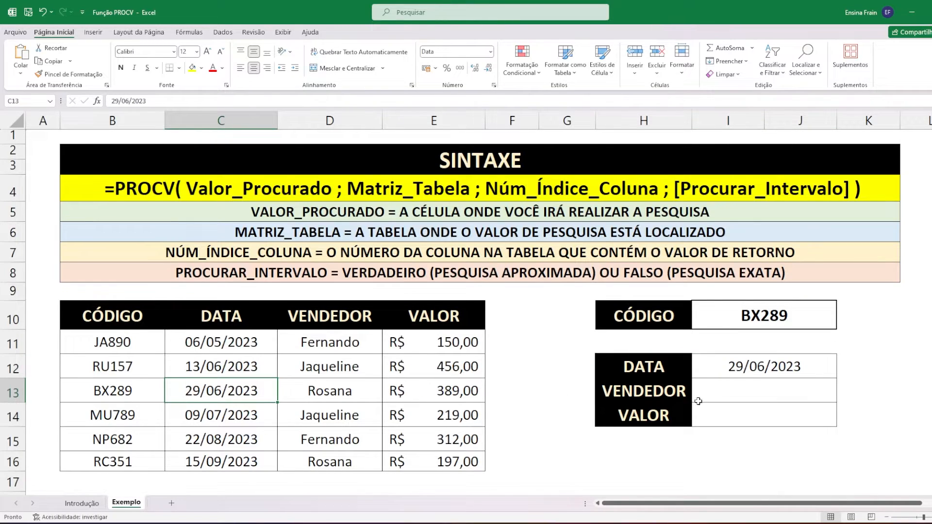
# Enter =PROCV(I10;B11:E16;3;FALSO) in the VENDEDOR cell I13 to look up the code's seller with an exact match.
pyautogui.click(718, 397)
pyautogui.click(714, 419)
pyautogui.click(714, 394)
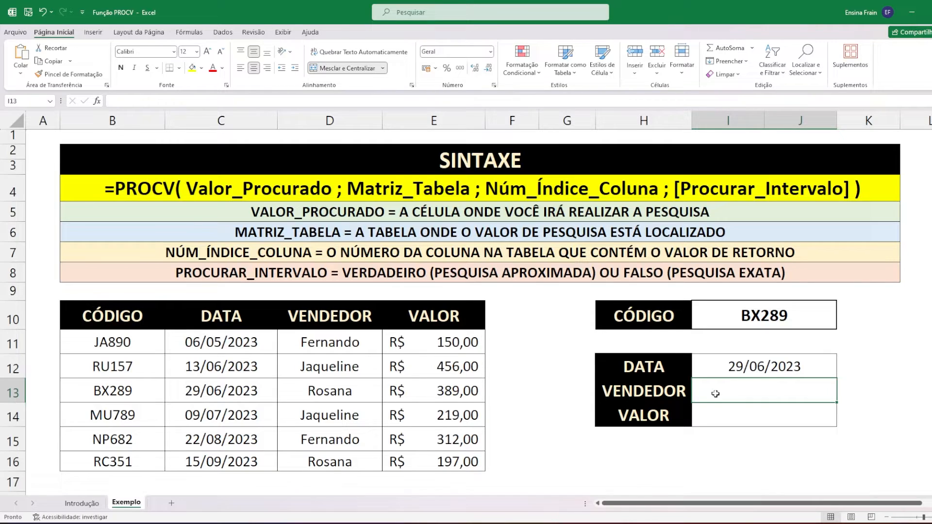
pyautogui.write('=PROCV')
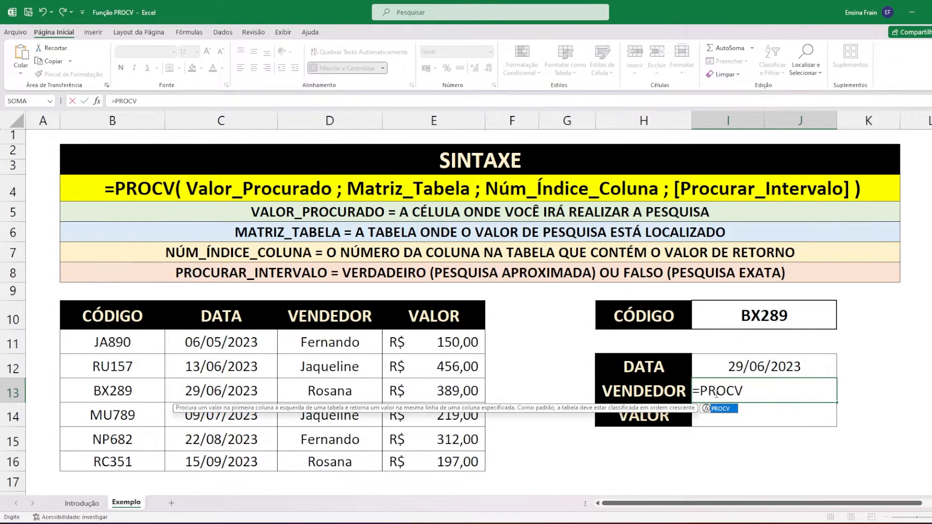
pyautogui.write('(')
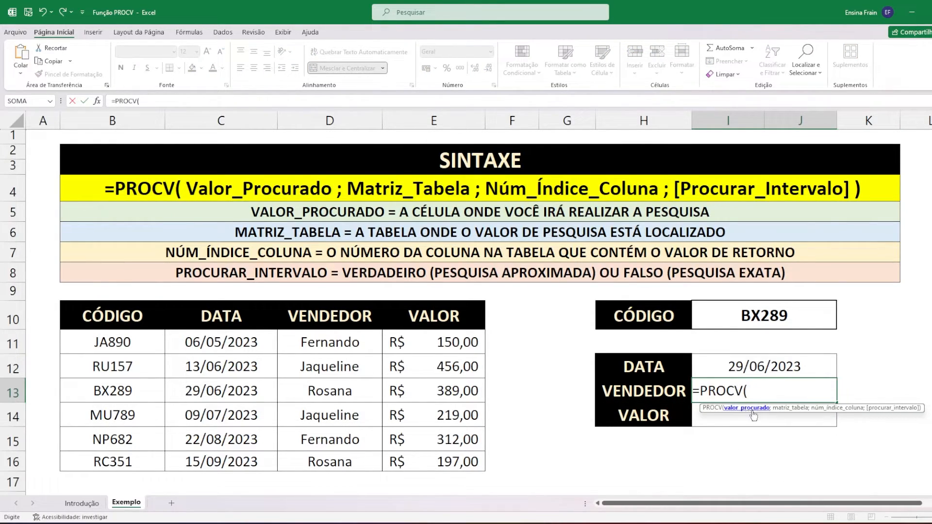
pyautogui.click(761, 315)
pyautogui.write(';')
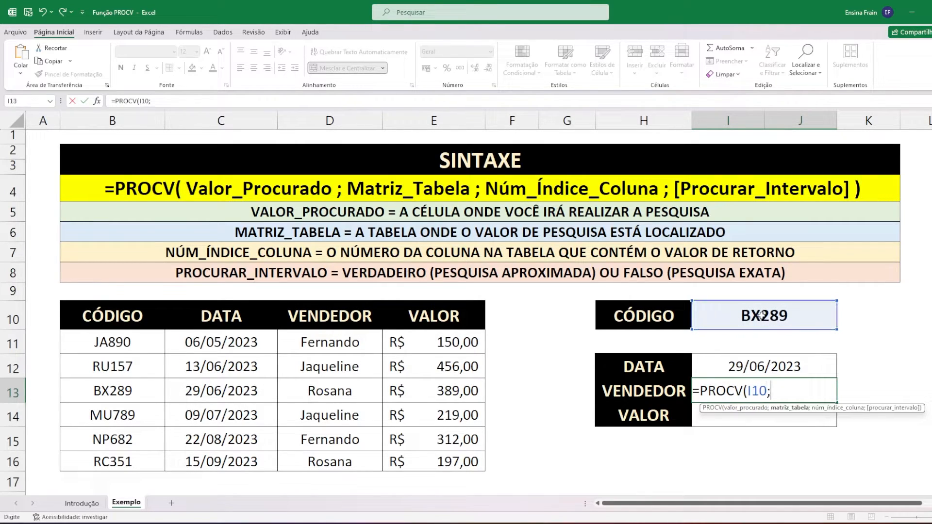
pyautogui.click(112, 350)
pyautogui.moveTo(112, 350); pyautogui.dragTo(414, 462)
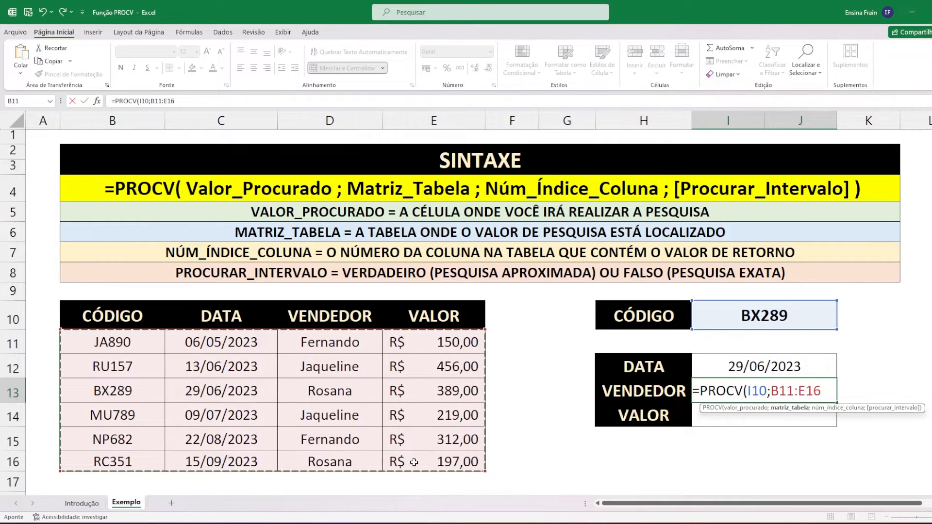
pyautogui.write(';3')
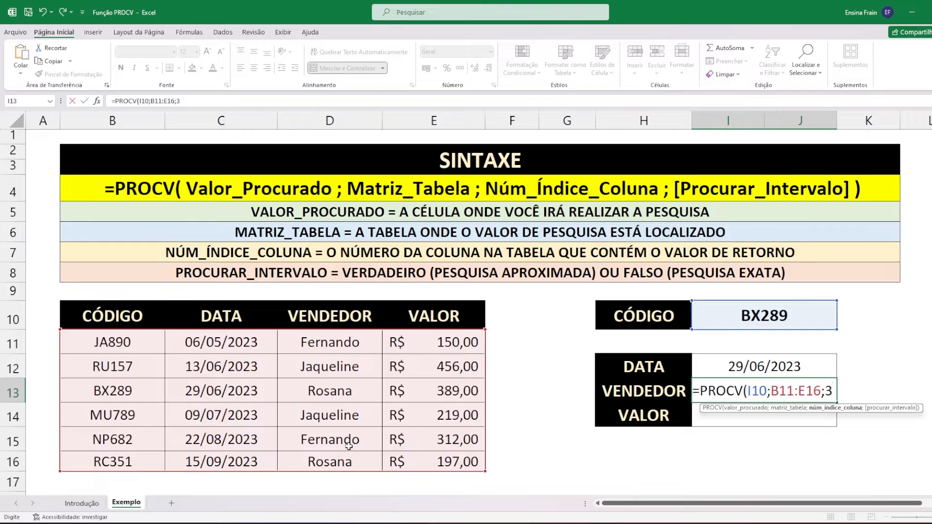
pyautogui.write(';')
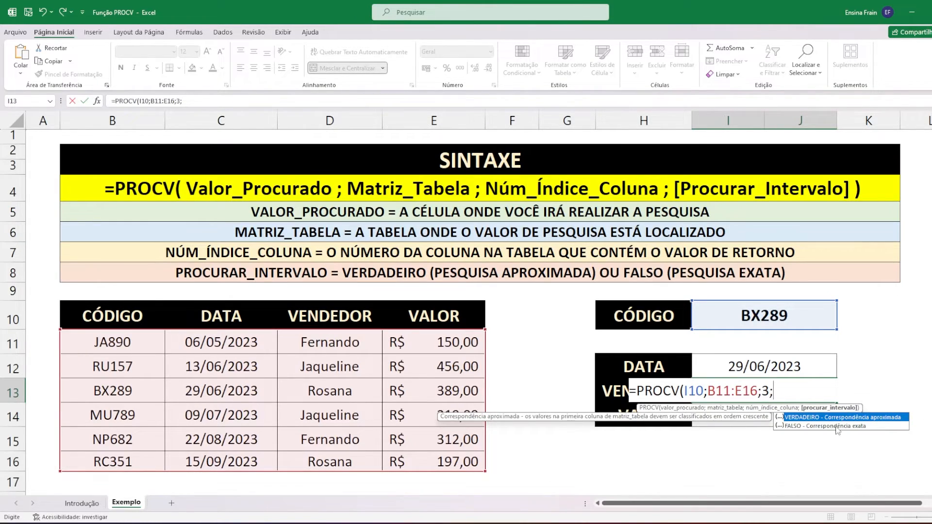
pyautogui.doubleClick(792, 426)
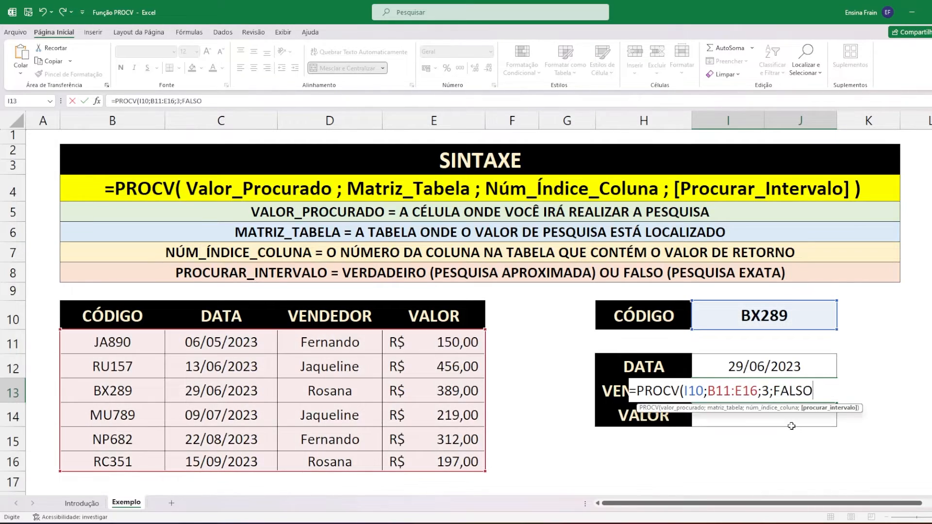
pyautogui.write(')')
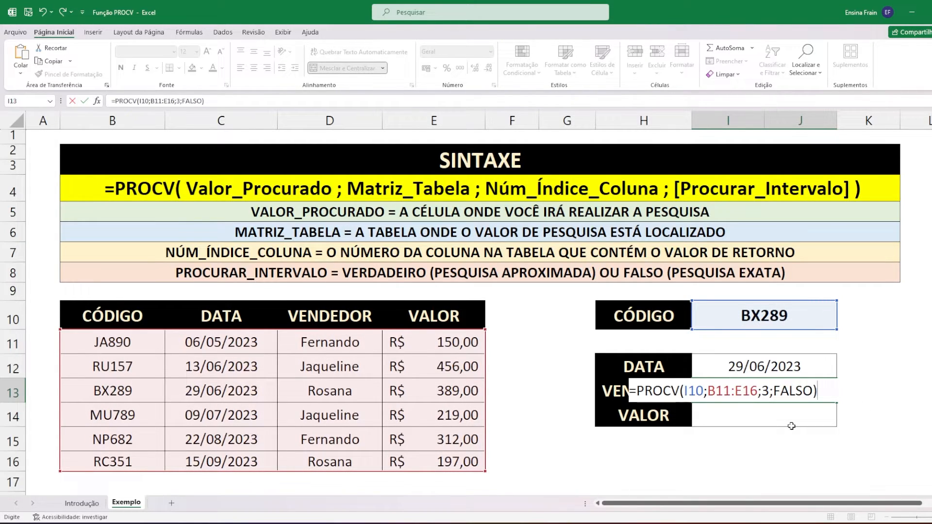
pyautogui.press('Return')
pyautogui.click(784, 390)
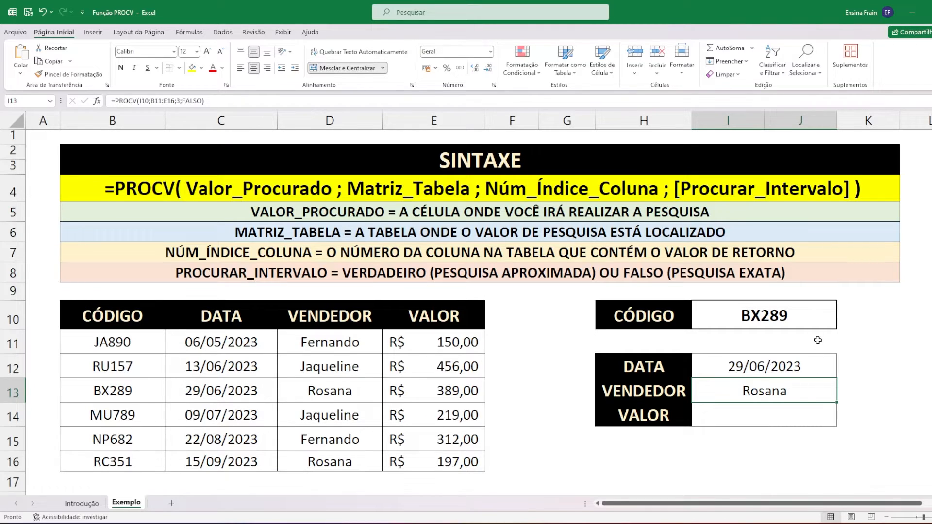
# Enter =PROCV(I10;B11:E16;4;FALSO) in the VALOR cell I14 to look up the code's value with an exact match.
pyautogui.click(770, 315)
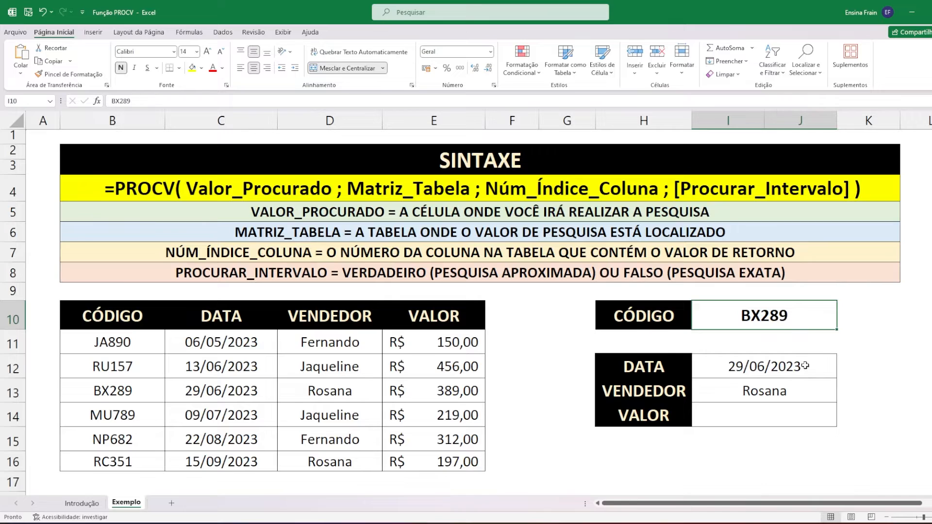
pyautogui.click(752, 416)
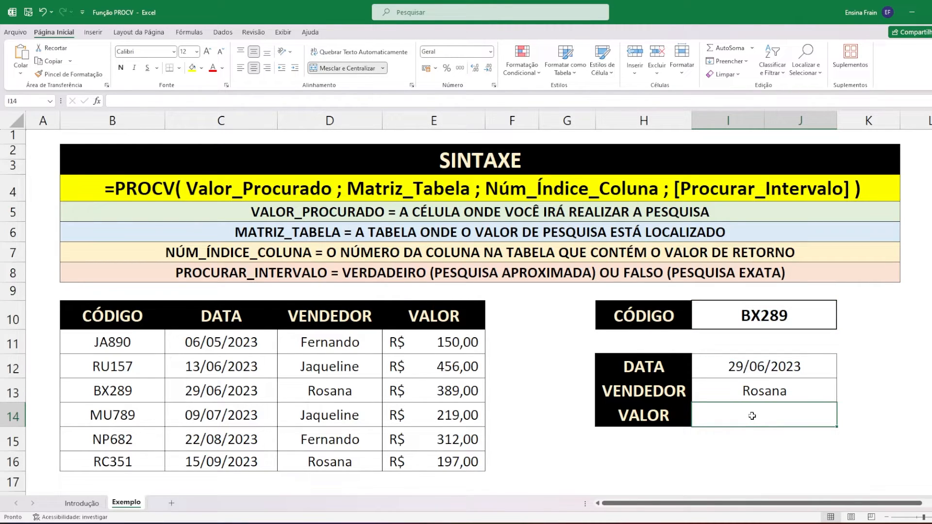
pyautogui.write('=PR')
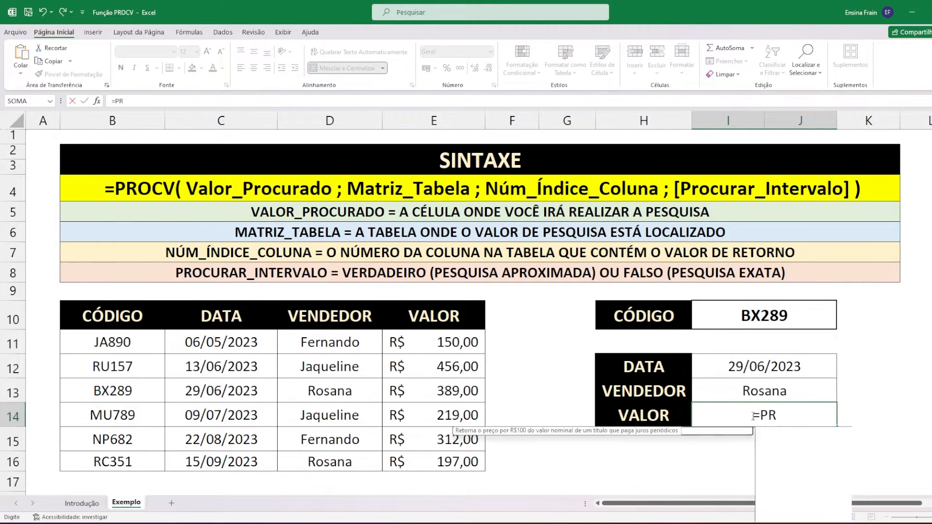
pyautogui.write('OCV(')
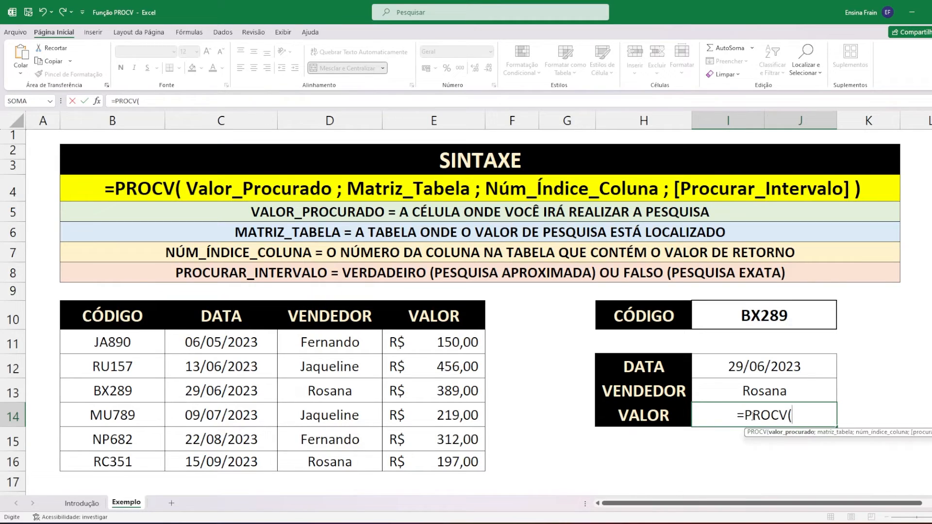
pyautogui.click(767, 317)
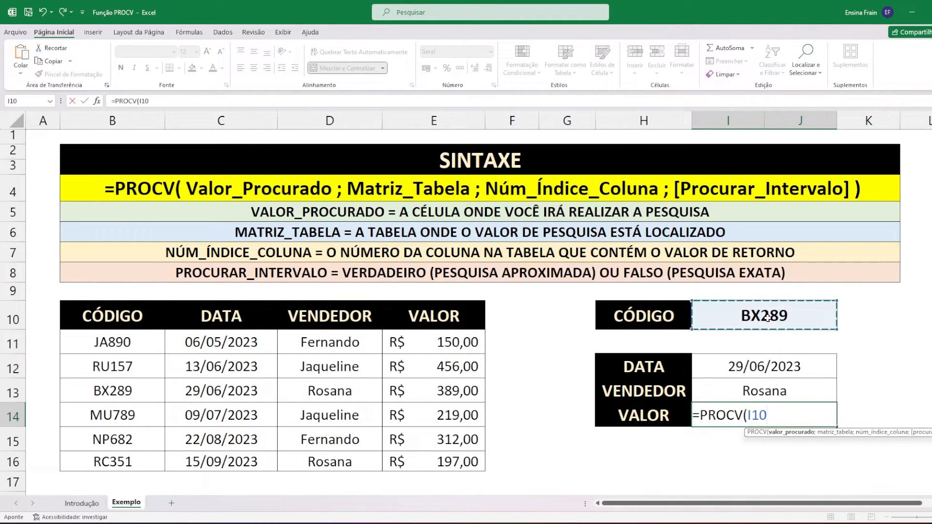
pyautogui.write(';')
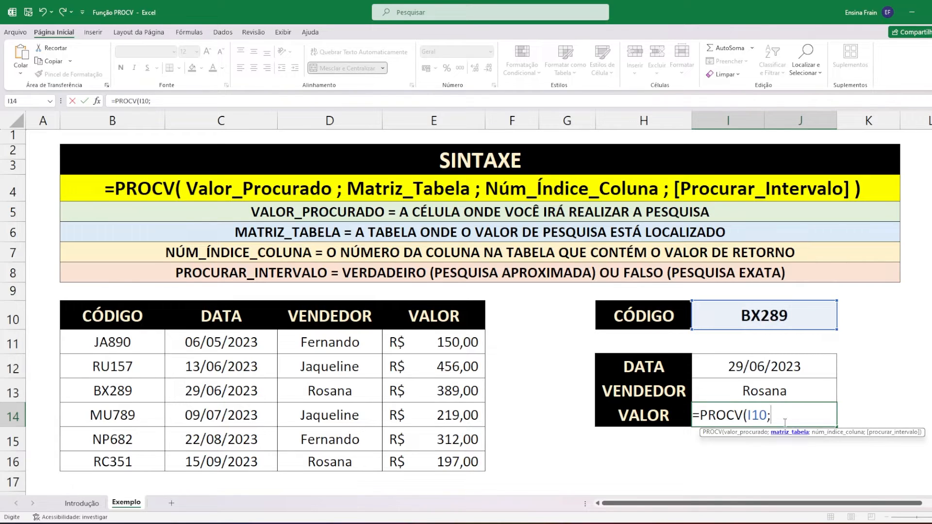
pyautogui.moveTo(112, 339); pyautogui.dragTo(417, 463)
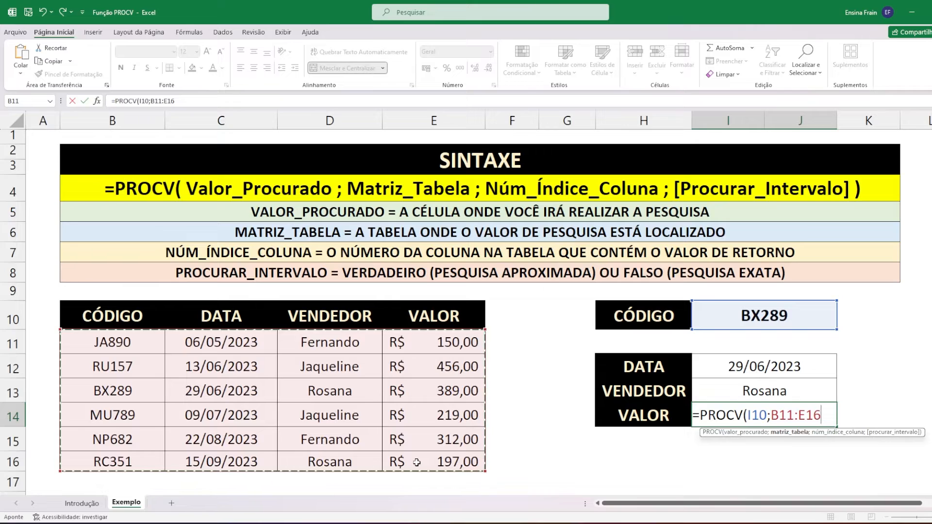
pyautogui.write(';')
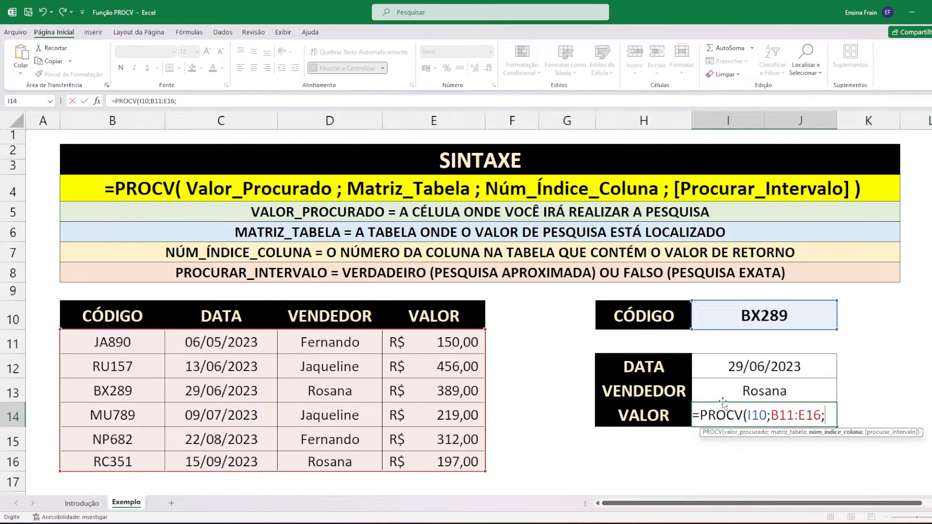
pyautogui.write('4;')
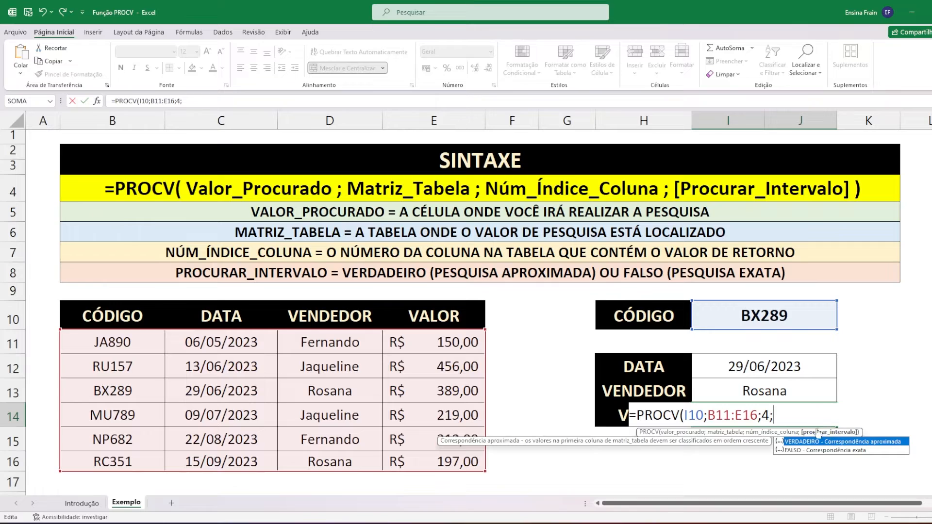
pyautogui.doubleClick(793, 450)
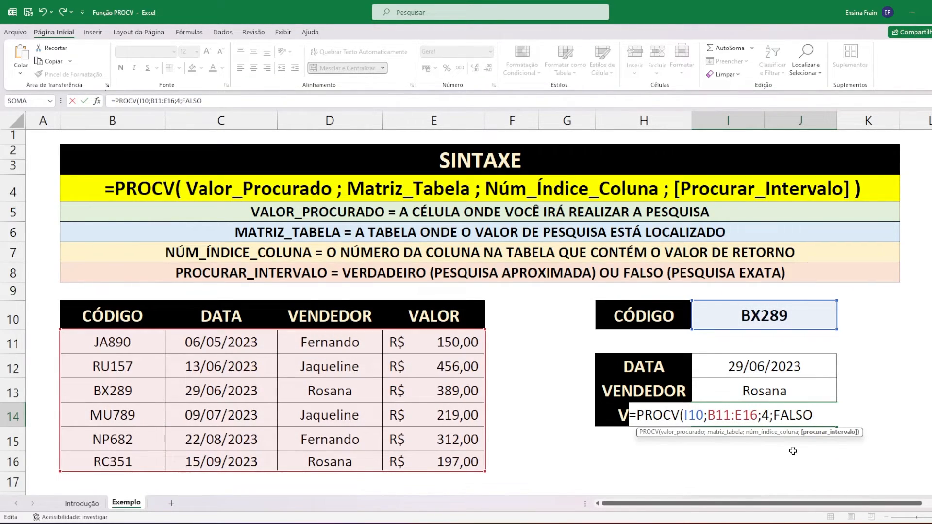
pyautogui.write(')')
pyautogui.press('Return')
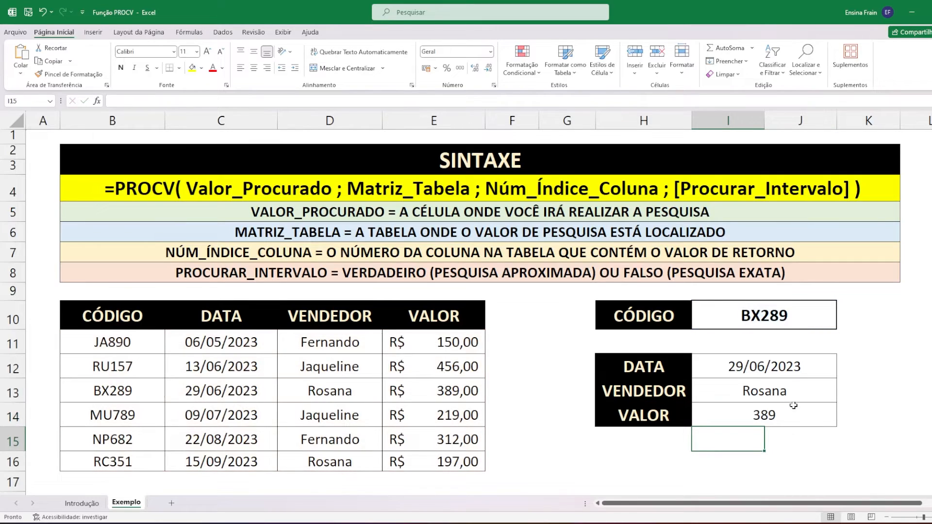
# Format the VALOR result in I14 as Moeda.
pyautogui.click(762, 419)
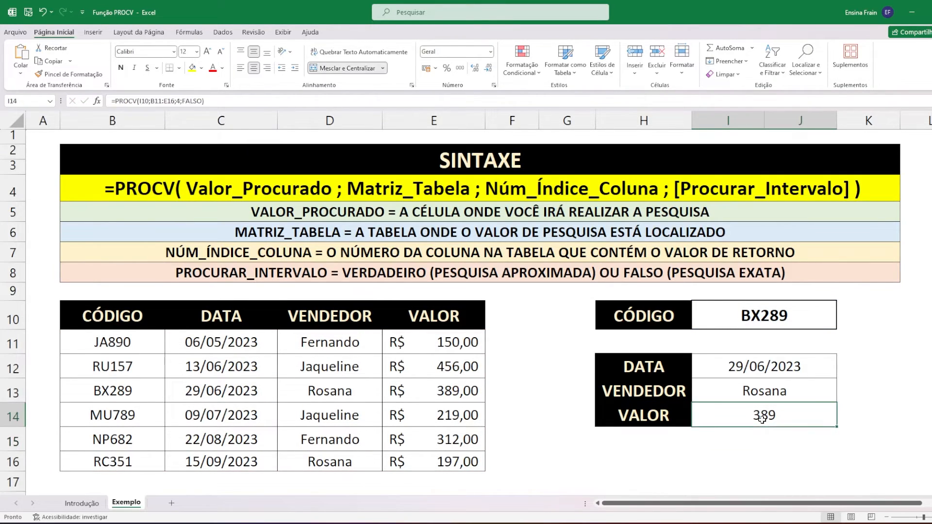
pyautogui.click(492, 52)
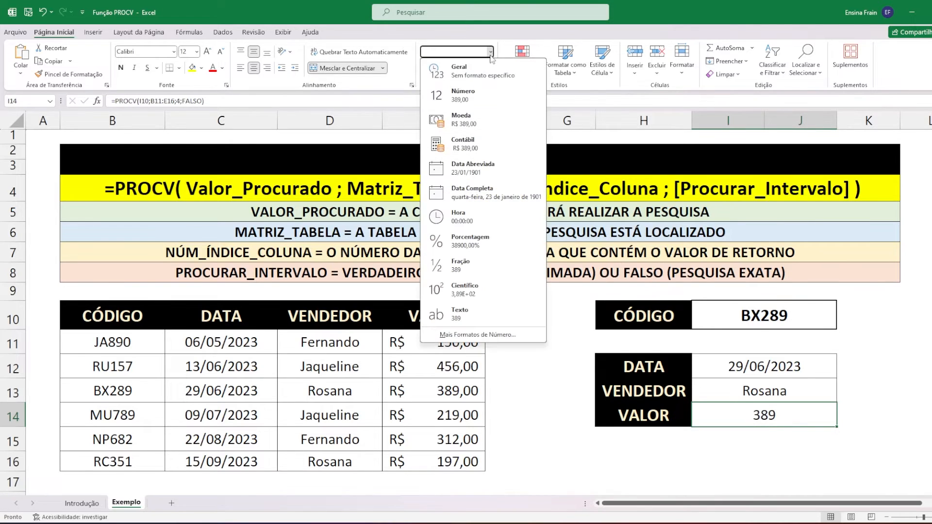
pyautogui.press('Escape')
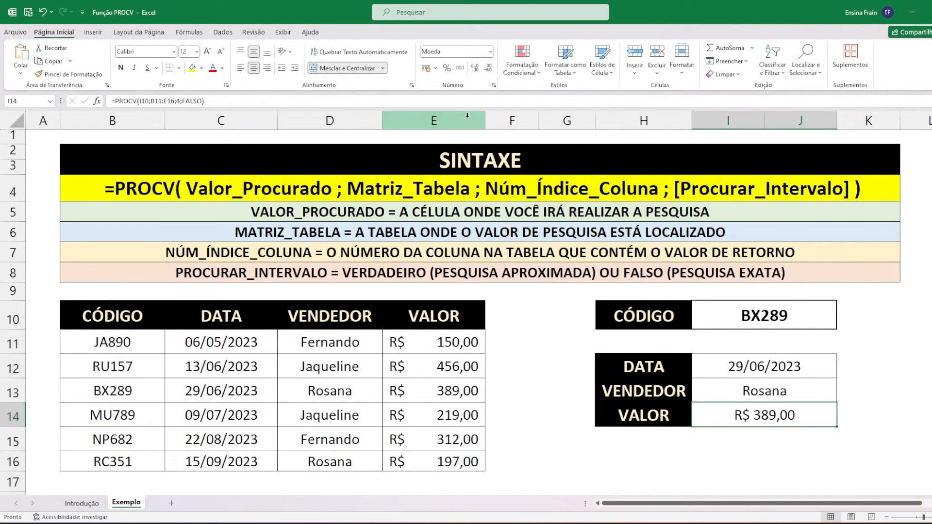
# Replace the lookup code in the CÓDIGO cell I10 with JA890 to test the three lookups.
pyautogui.click(778, 315)
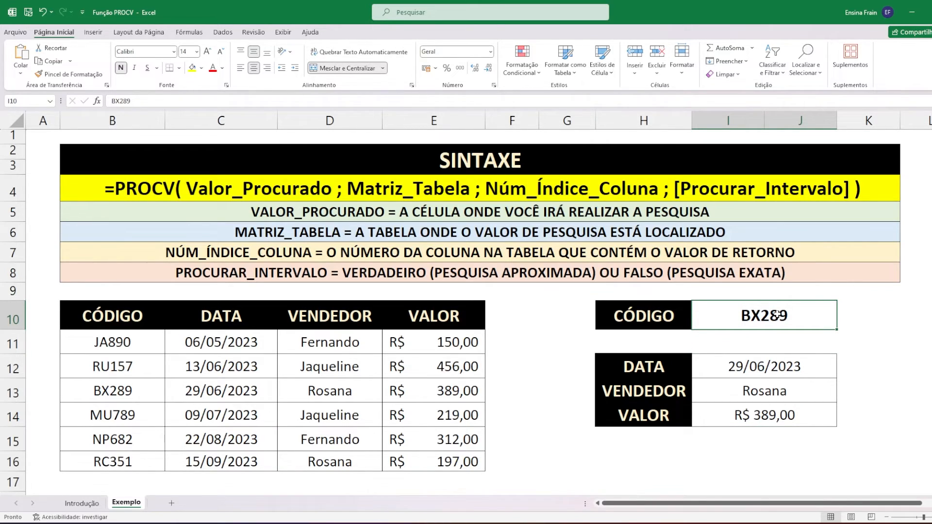
pyautogui.press('Delete')
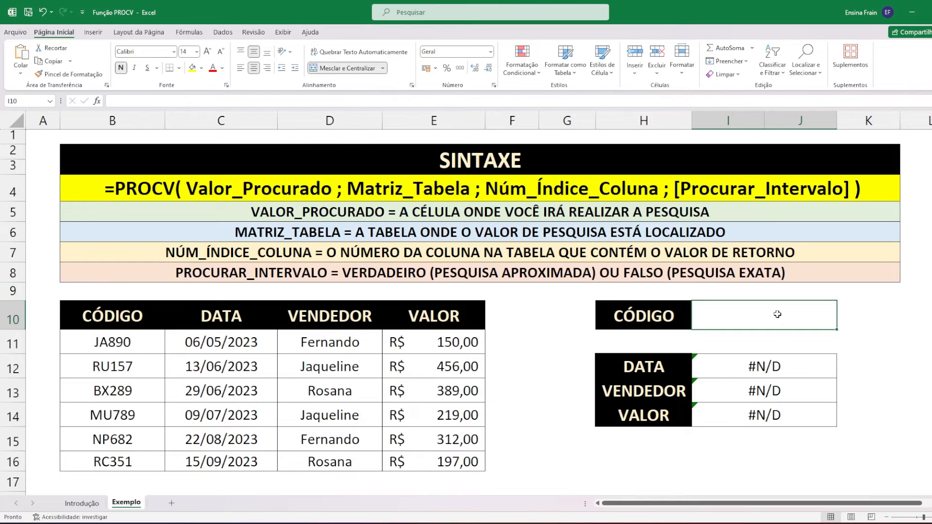
pyautogui.write('JA')
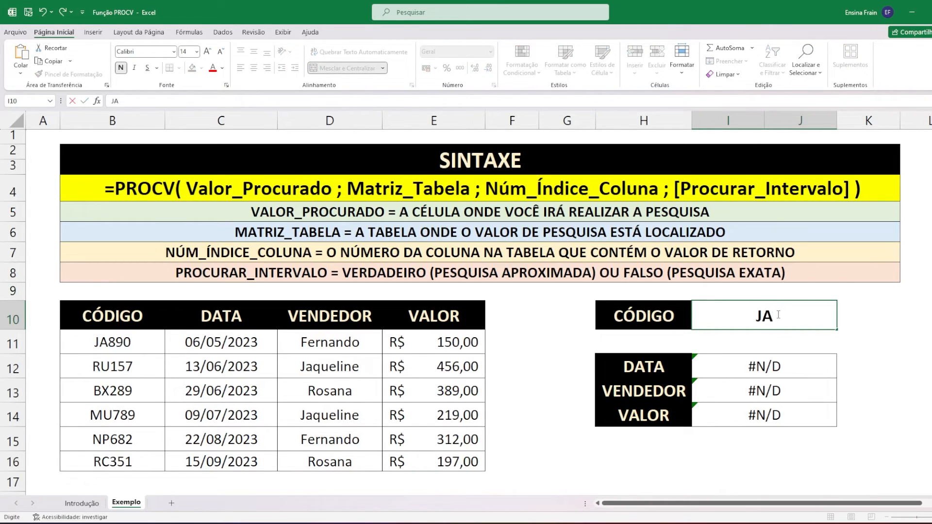
pyautogui.write('890')
pyautogui.press('Return')
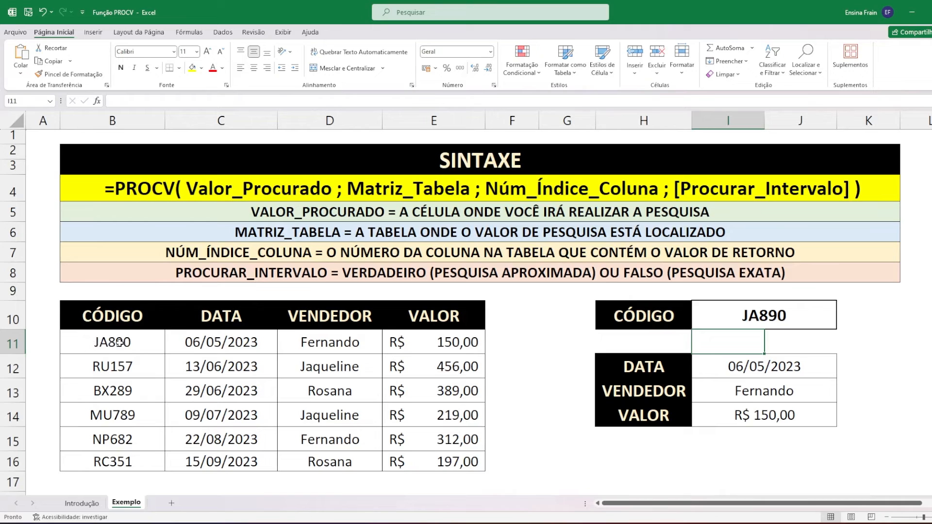
# Replace the lookup code in I10 with MU789 and compare the results with C14:E14 in the table.
pyautogui.click(108, 414)
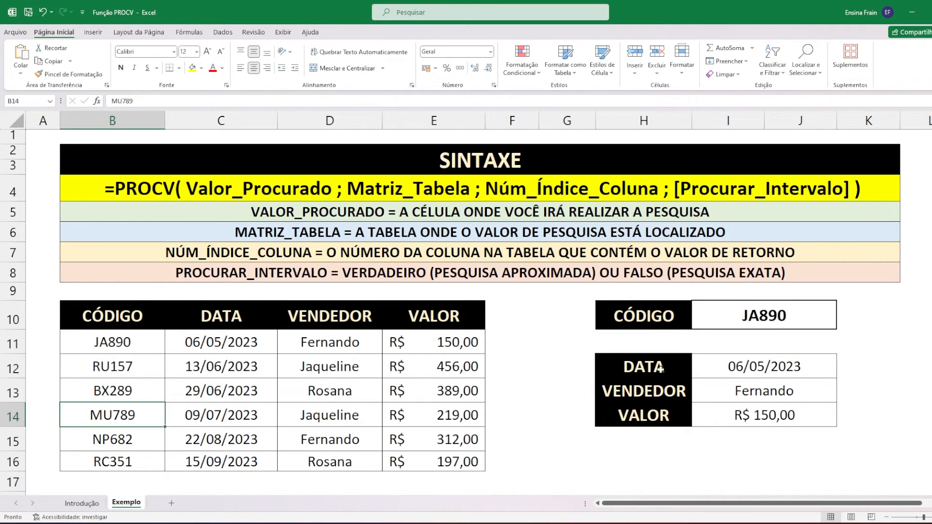
pyautogui.click(779, 317)
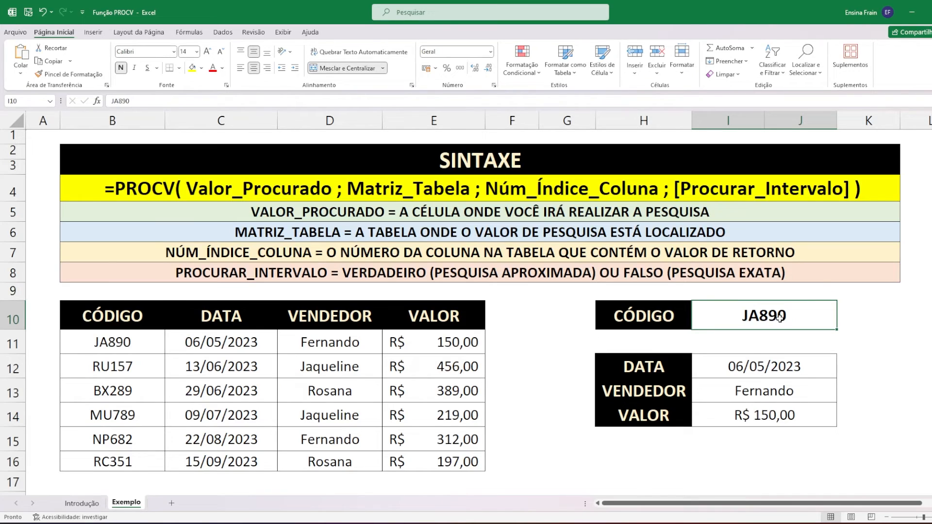
pyautogui.press('Delete')
pyautogui.write('M')
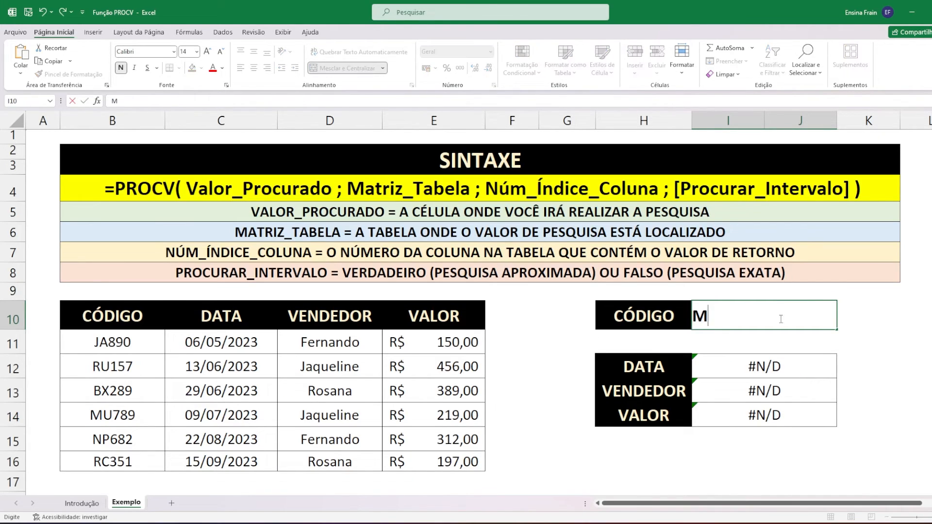
pyautogui.write('U789')
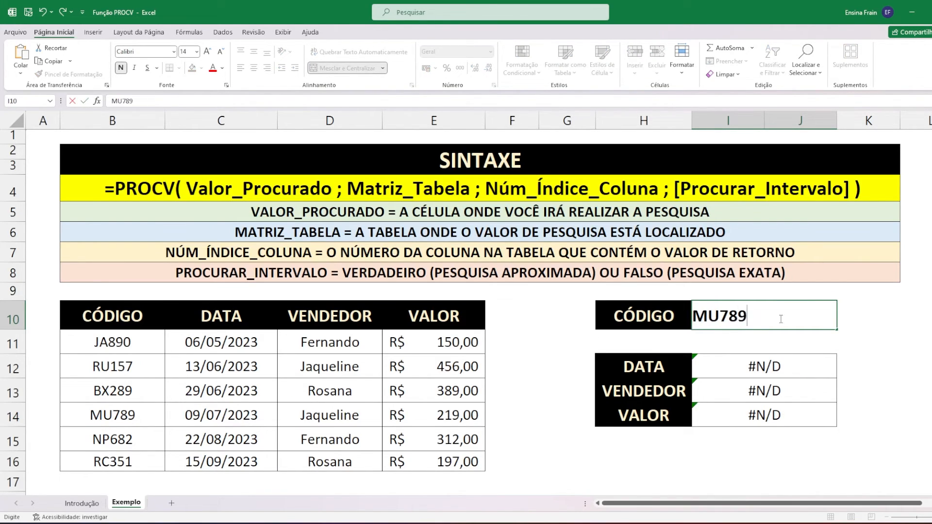
pyautogui.press('Return')
pyautogui.moveTo(444, 419); pyautogui.dragTo(243, 414)
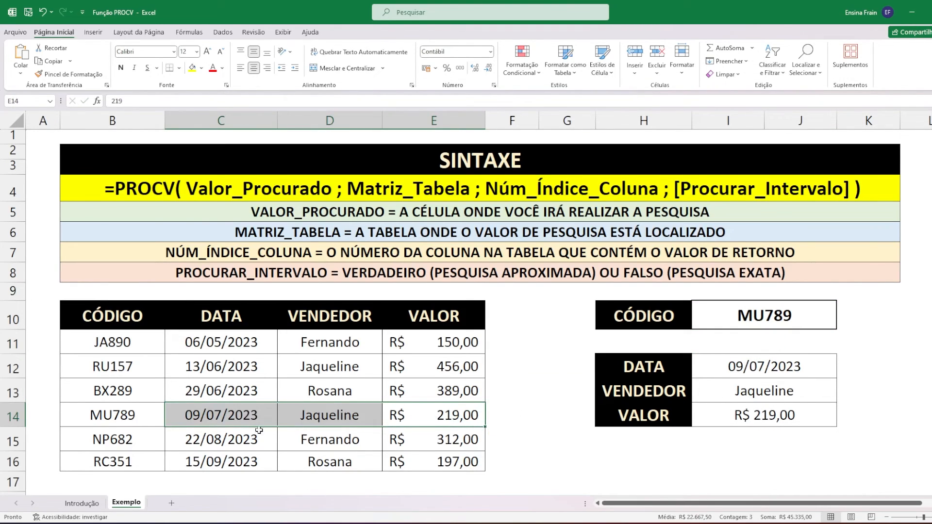